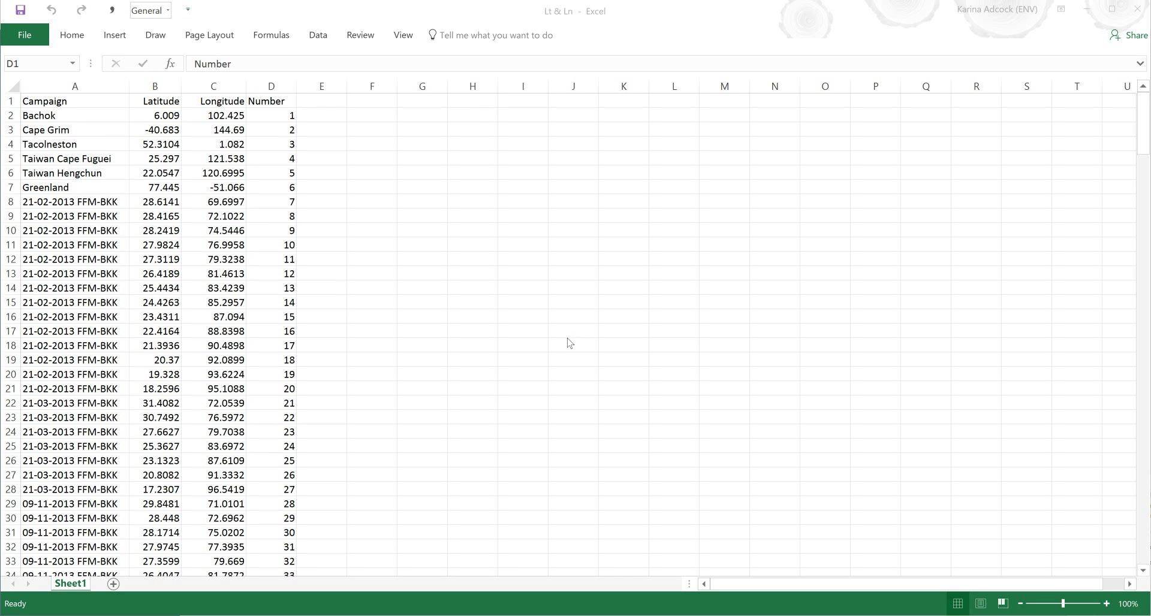
# - Check the Lt & Ln columns in Excel, confirming Number runs to 247, then switch to Tableau
pyautogui.click(75, 101)
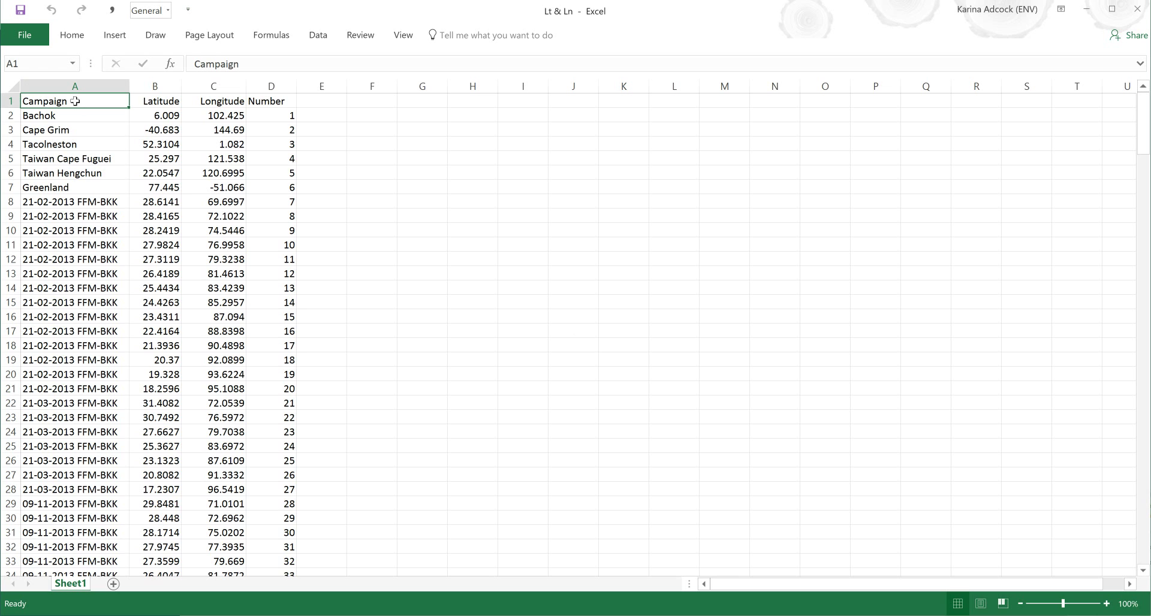
pyautogui.click(147, 97)
pyautogui.click(222, 100)
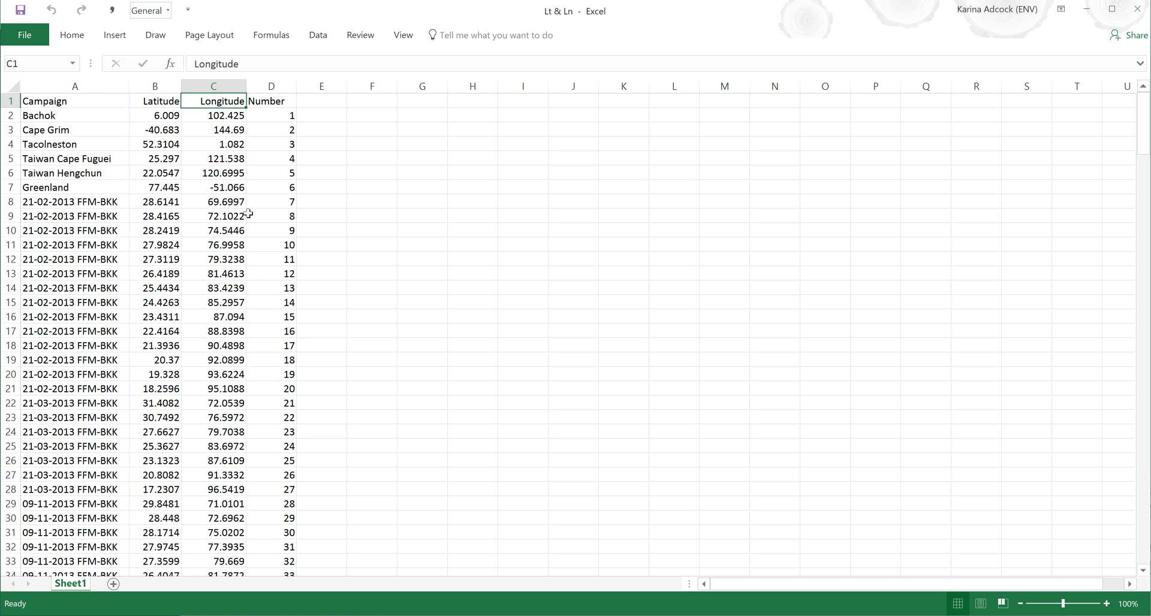
pyautogui.click(270, 117)
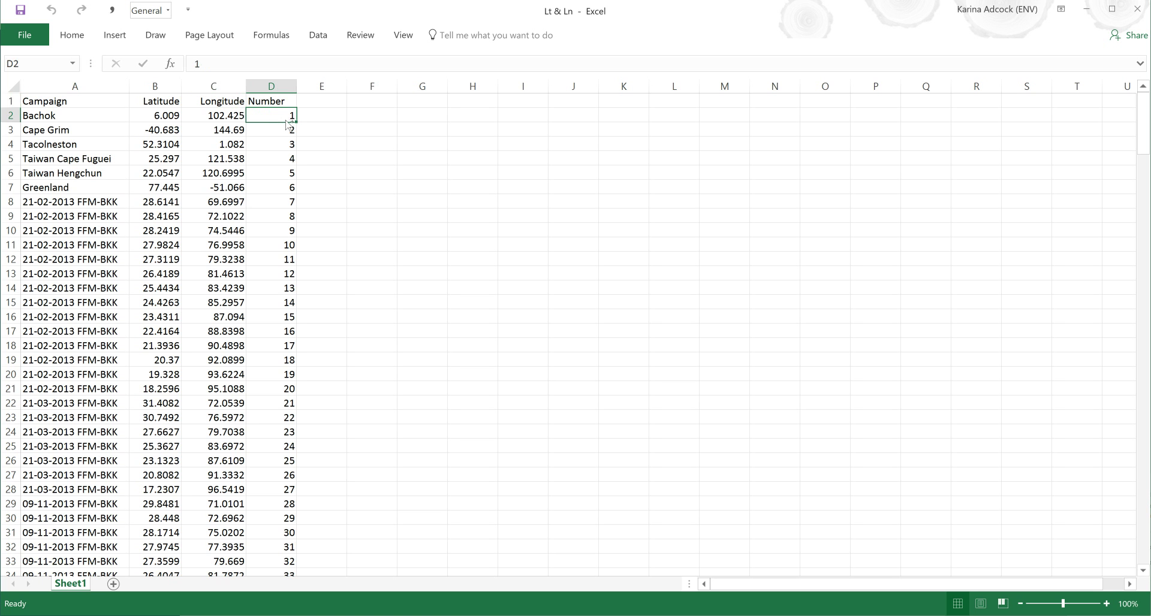
pyautogui.doubleClick(287, 123)
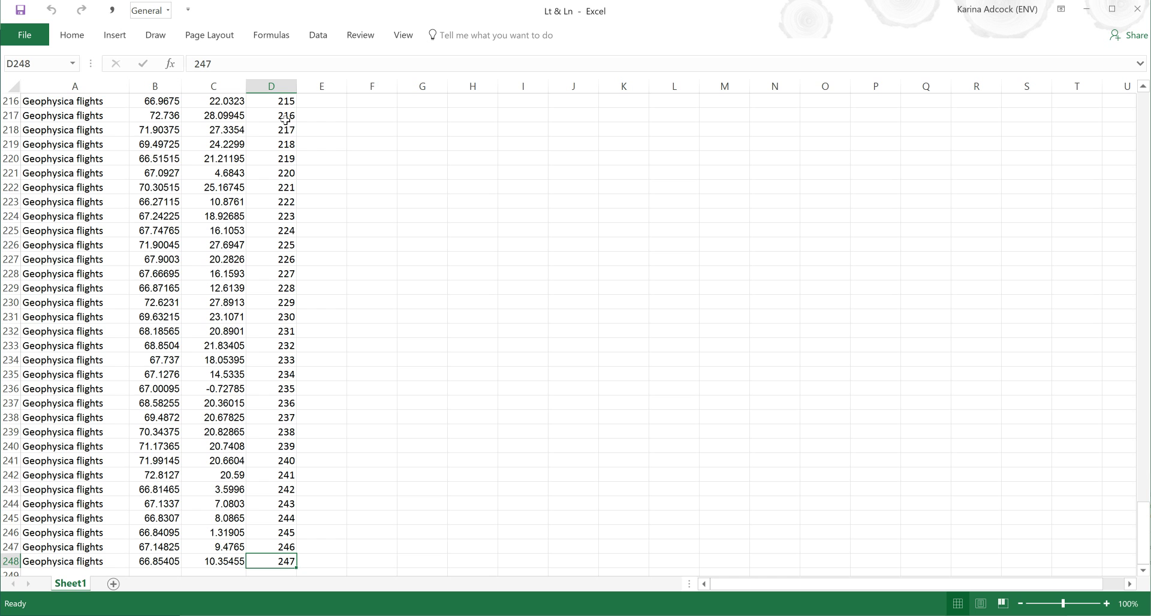
pyautogui.hotkey('ctrl', 'Up')
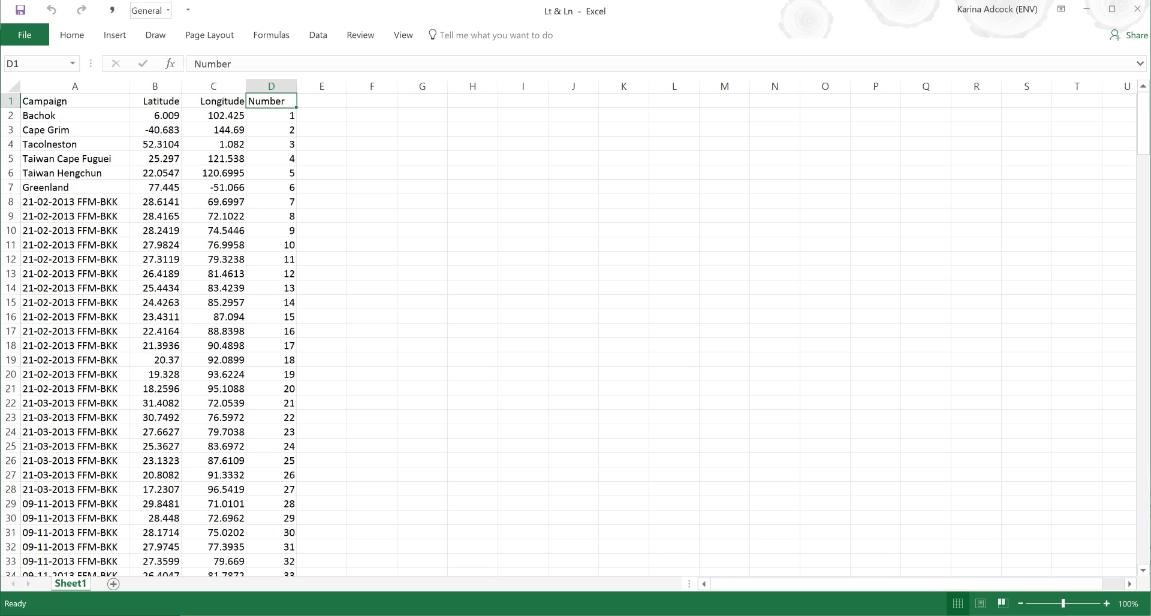
pyautogui.hotkey('alt', 'Tab')
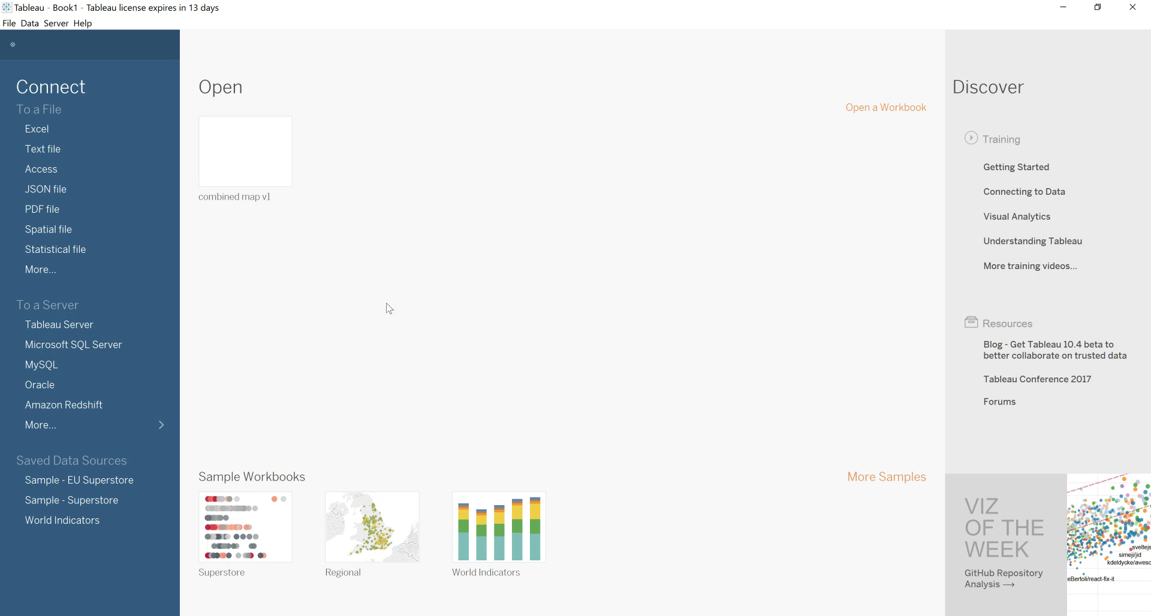
# - Connect the Lt & Ln Excel workbook from the Desktop and go to Sheet 1
pyautogui.click(40, 130)
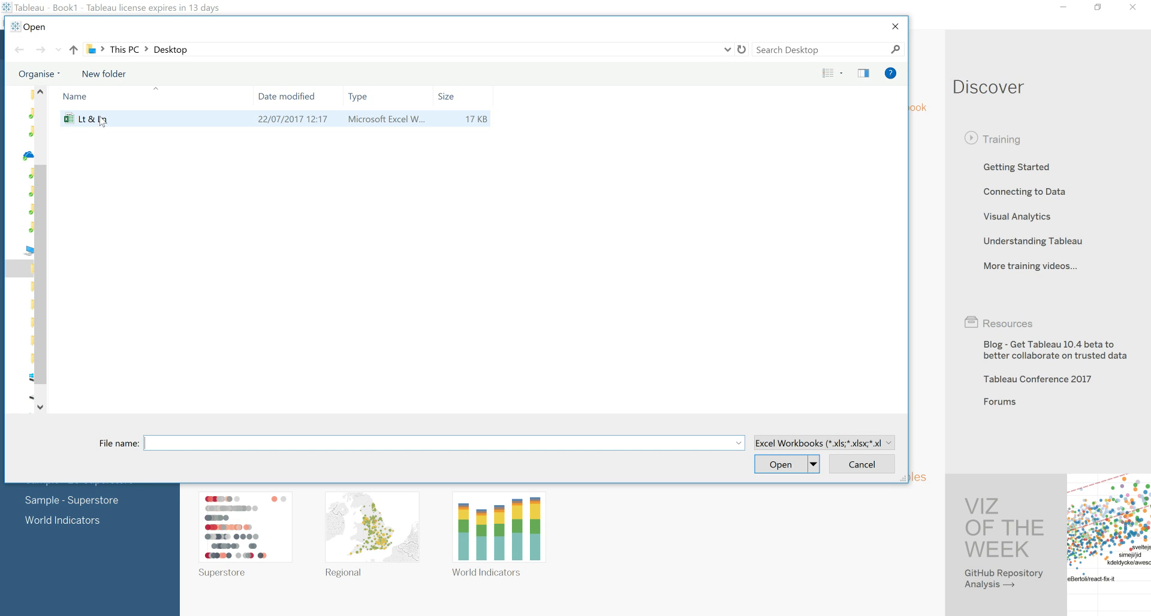
pyautogui.doubleClick(103, 120)
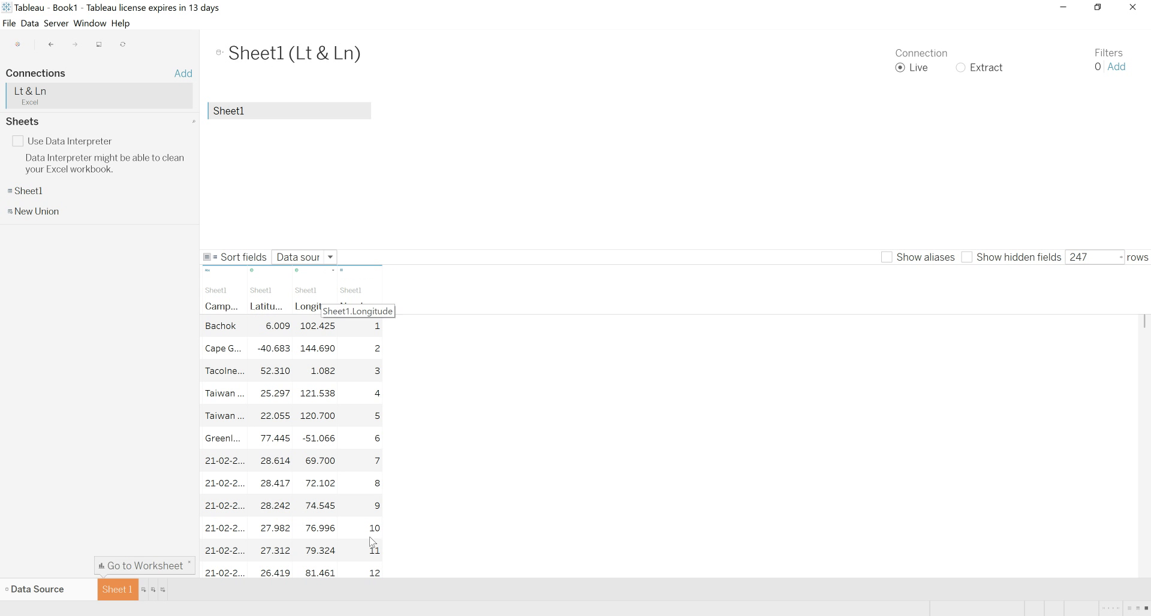
pyautogui.click(122, 592)
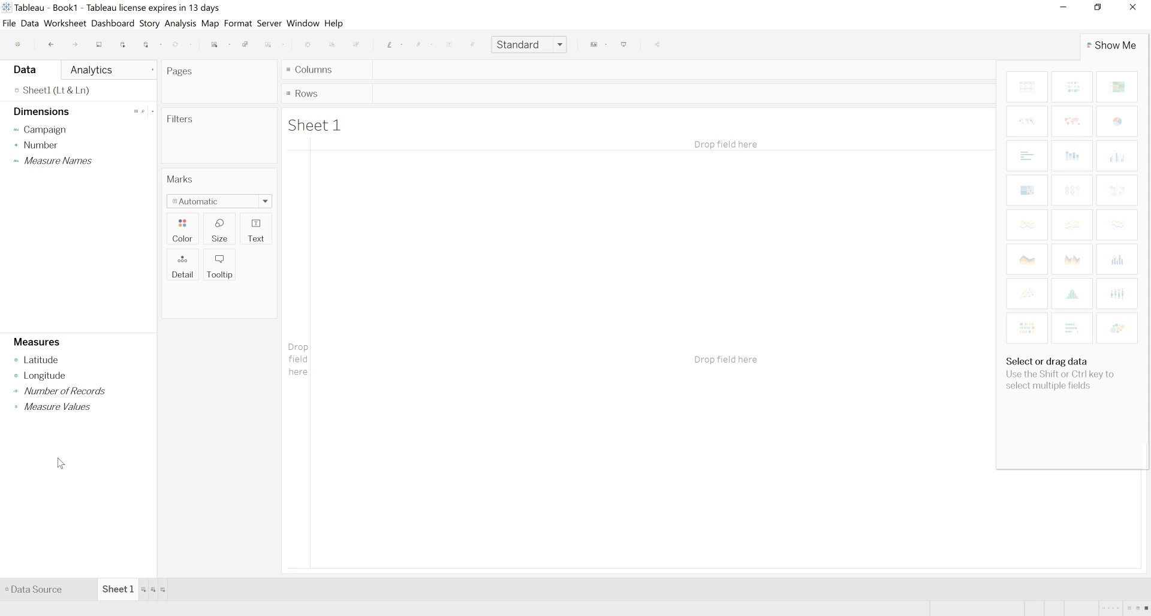
pyautogui.click(115, 360)
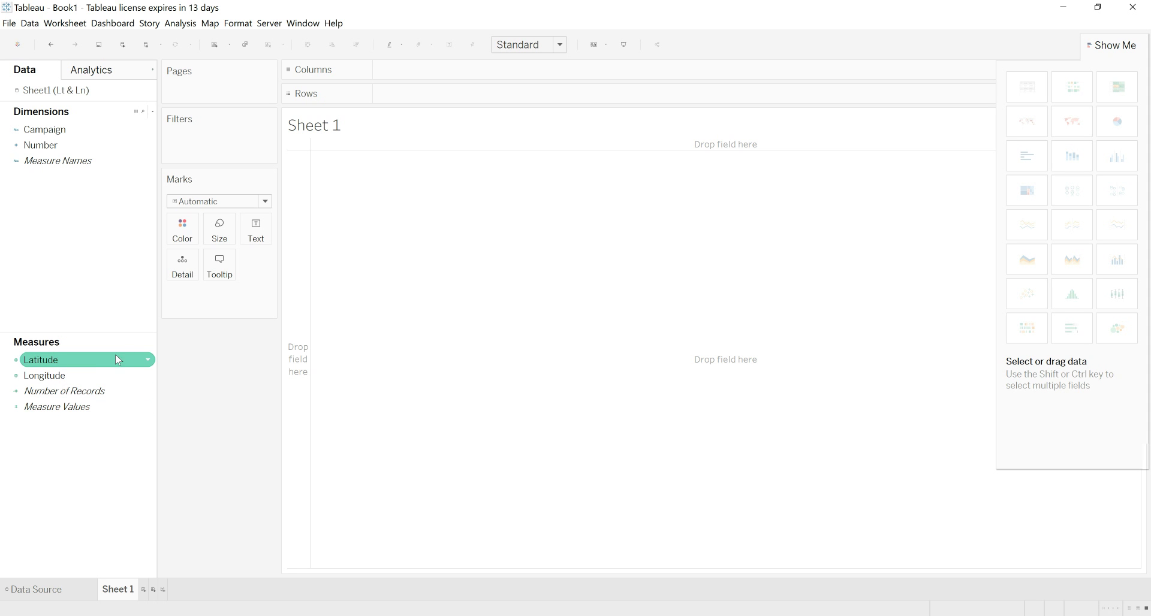
pyautogui.click(148, 361)
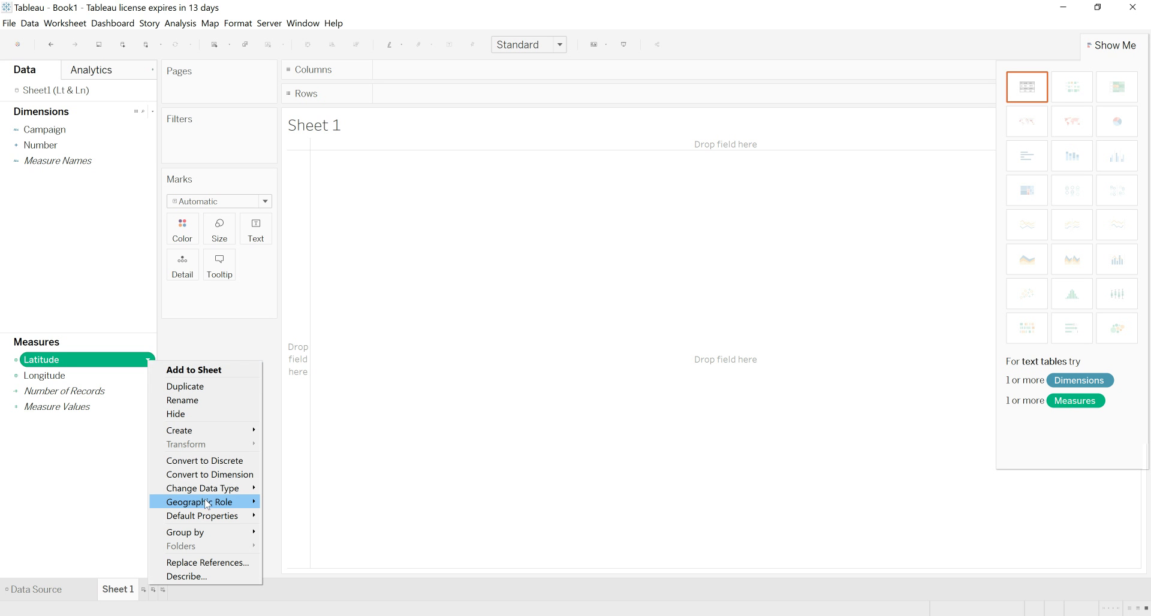
pyautogui.moveTo(205, 505)
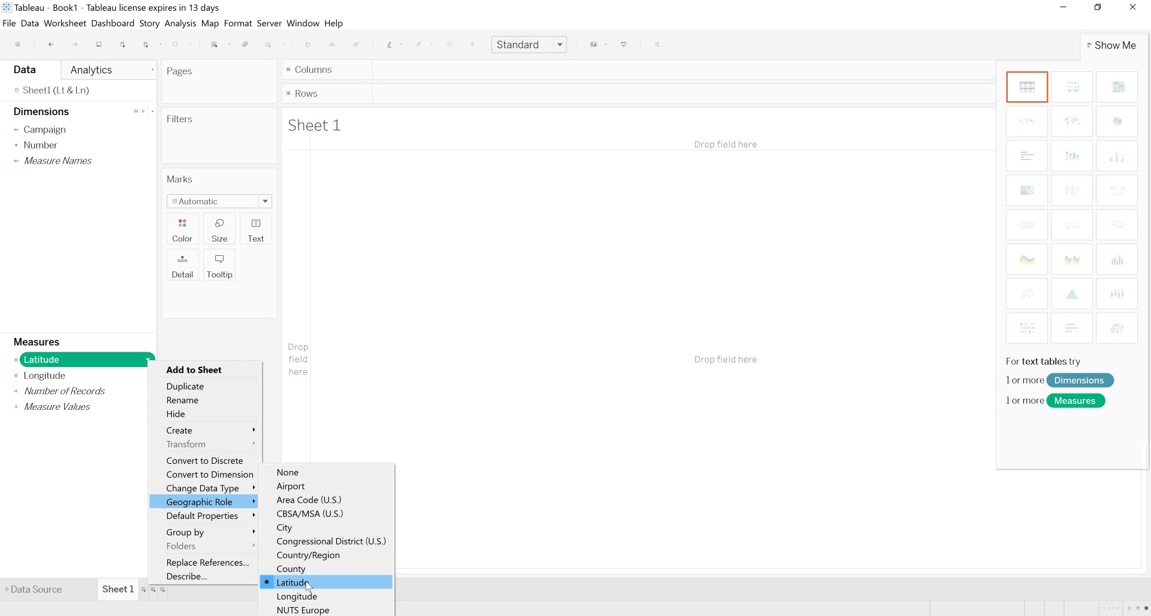
pyautogui.click(105, 447)
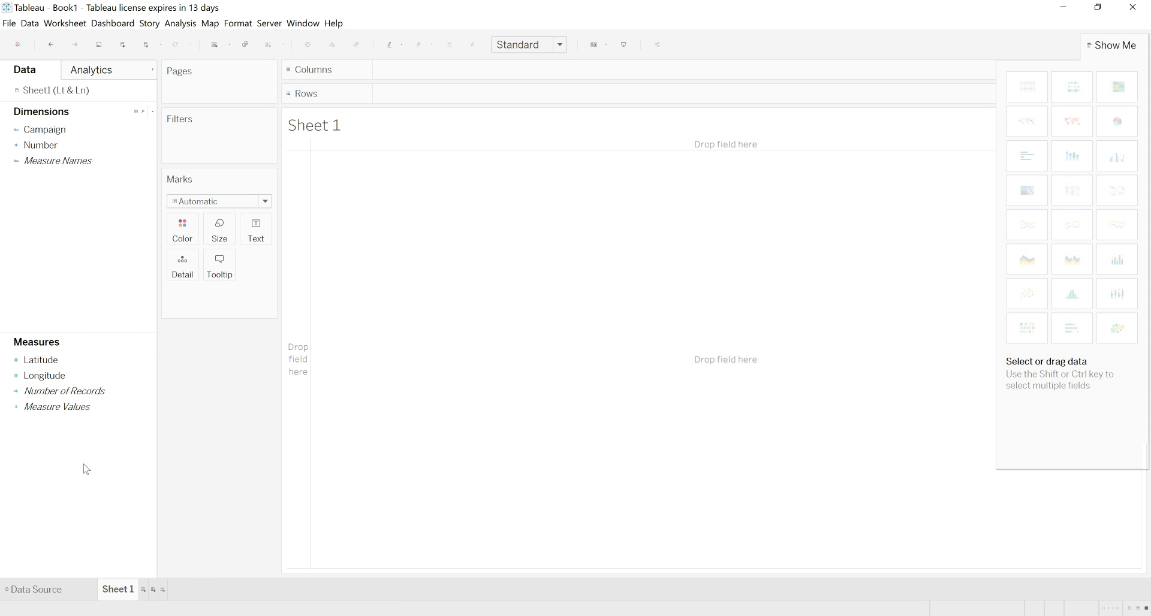
pyautogui.click(39, 379)
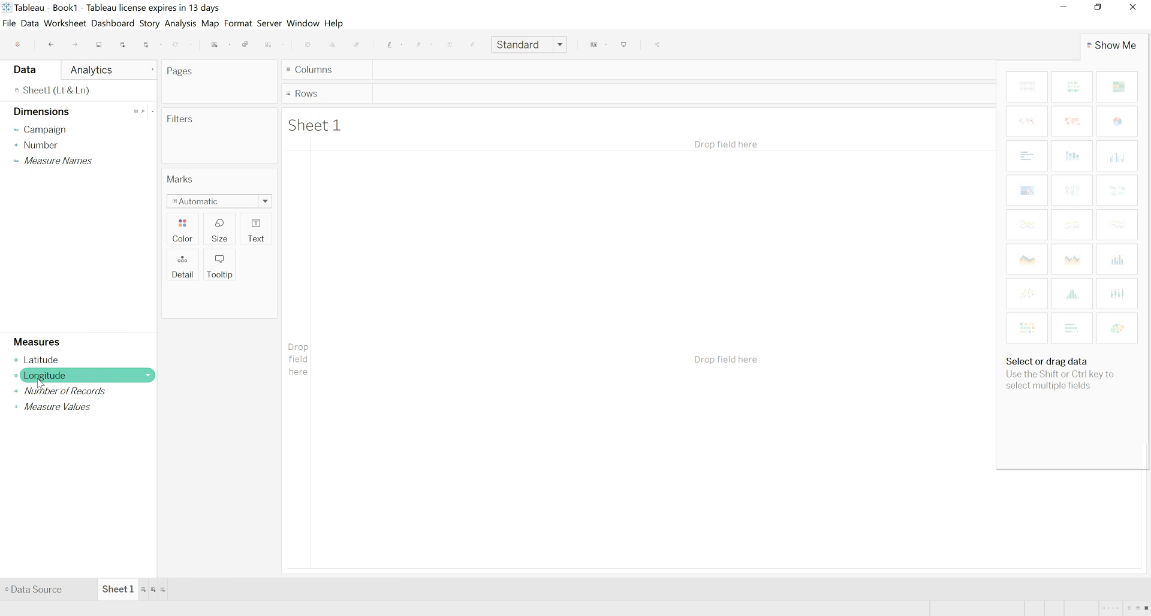
# - Put Longitude on Columns and Latitude on Rows to draw a map
pyautogui.moveTo(38, 381)
pyautogui.mouseDown()
pyautogui.moveTo(182, 345)
pyautogui.moveTo(405, 68)
pyautogui.mouseUp()
pyautogui.click(42, 378)
pyautogui.click(42, 361)
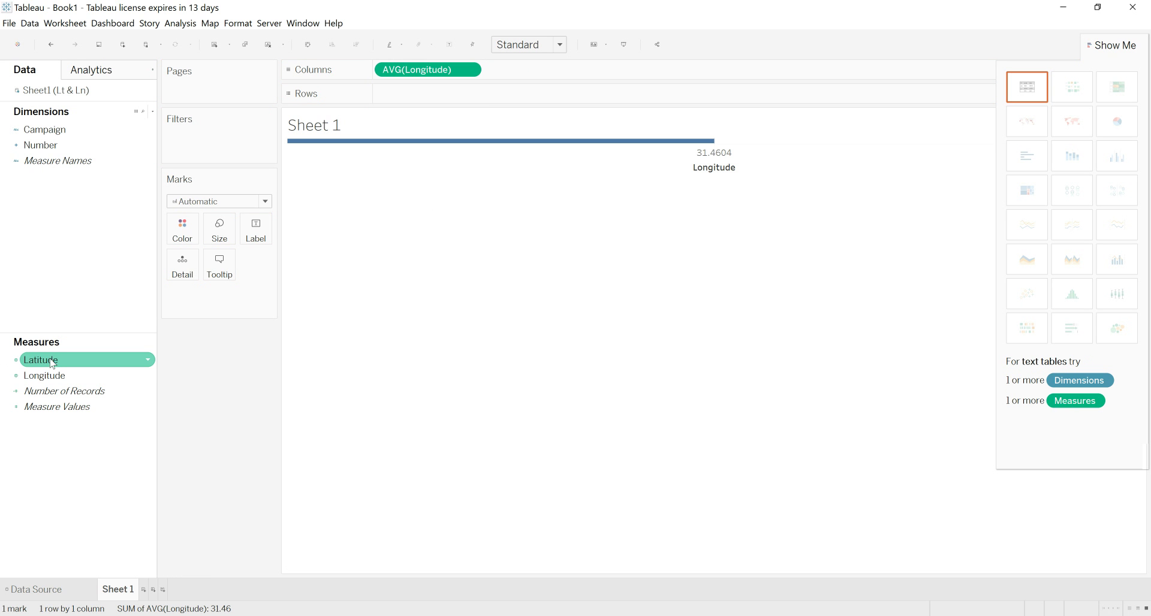
pyautogui.moveTo(43, 363); pyautogui.dragTo(412, 100)
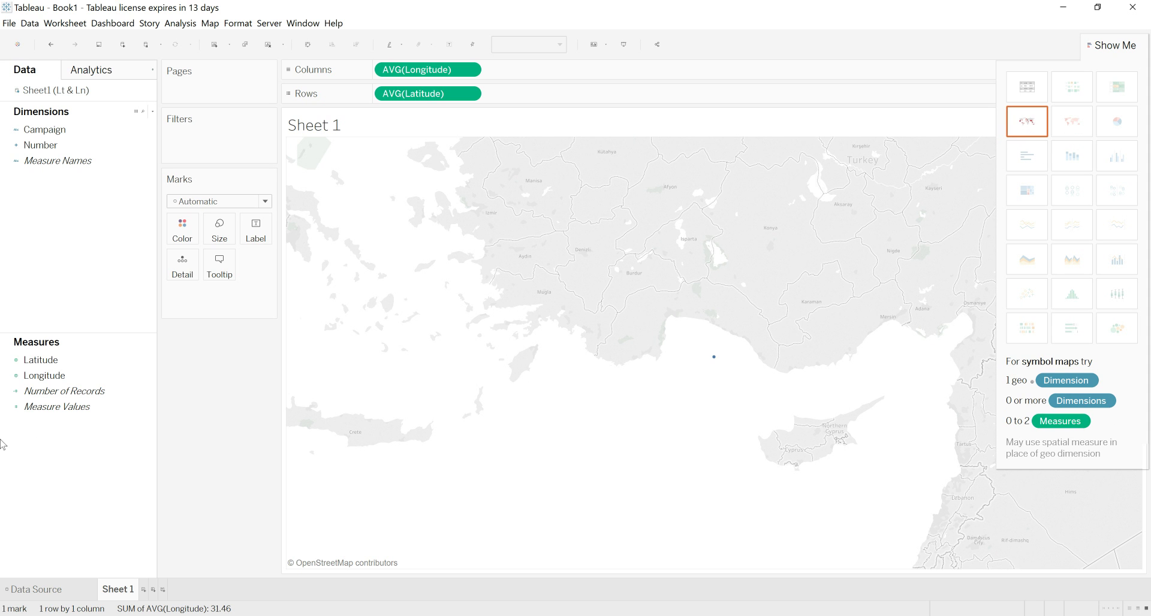
# - Add Number to Detail to plot all 247 points, coloured black and at a small size
pyautogui.moveTo(40, 145); pyautogui.dragTo(184, 265)
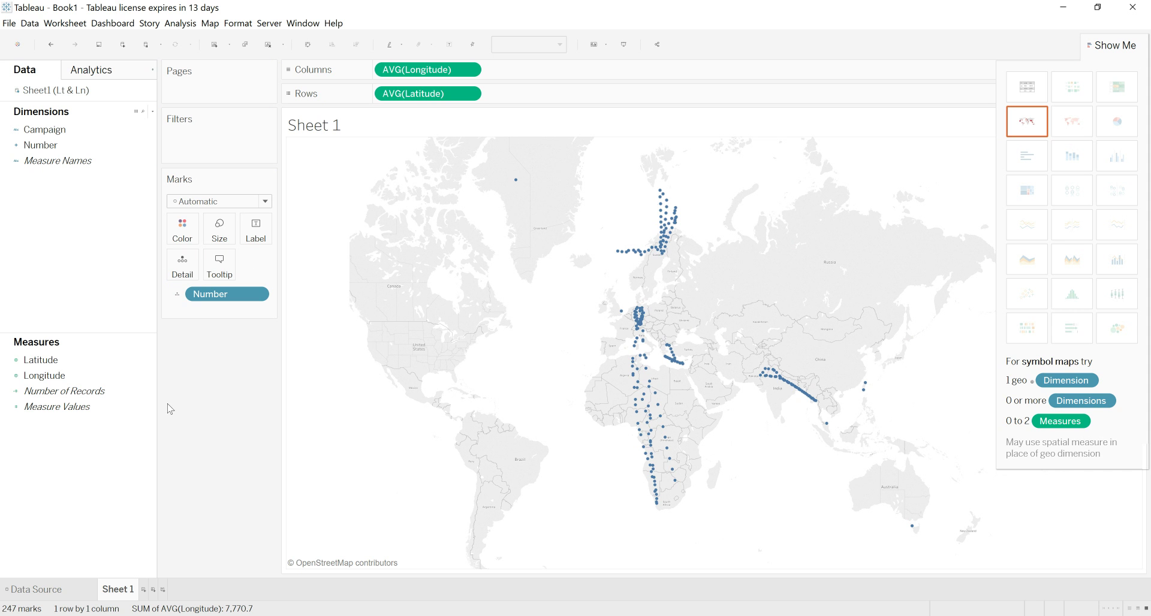
pyautogui.click(183, 239)
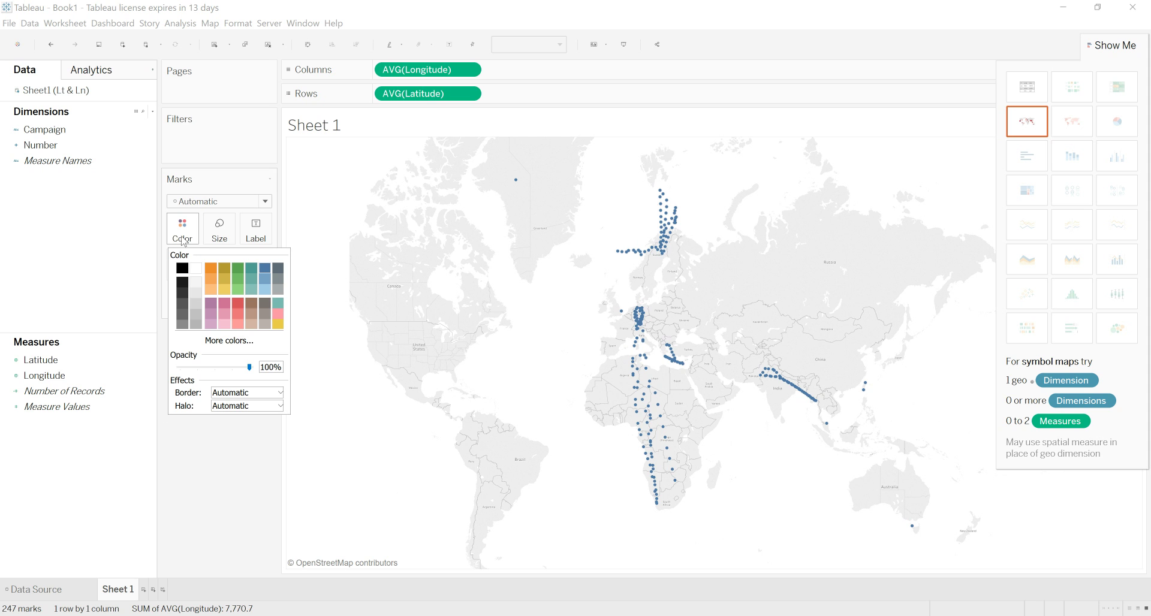
pyautogui.click(183, 269)
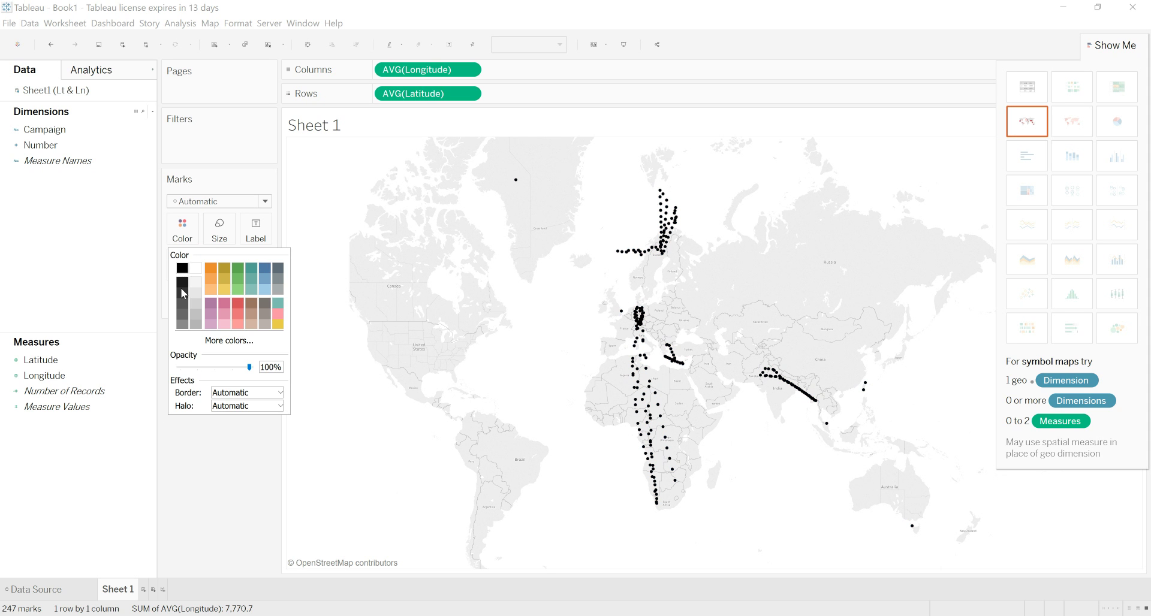
pyautogui.click(210, 435)
pyautogui.click(219, 235)
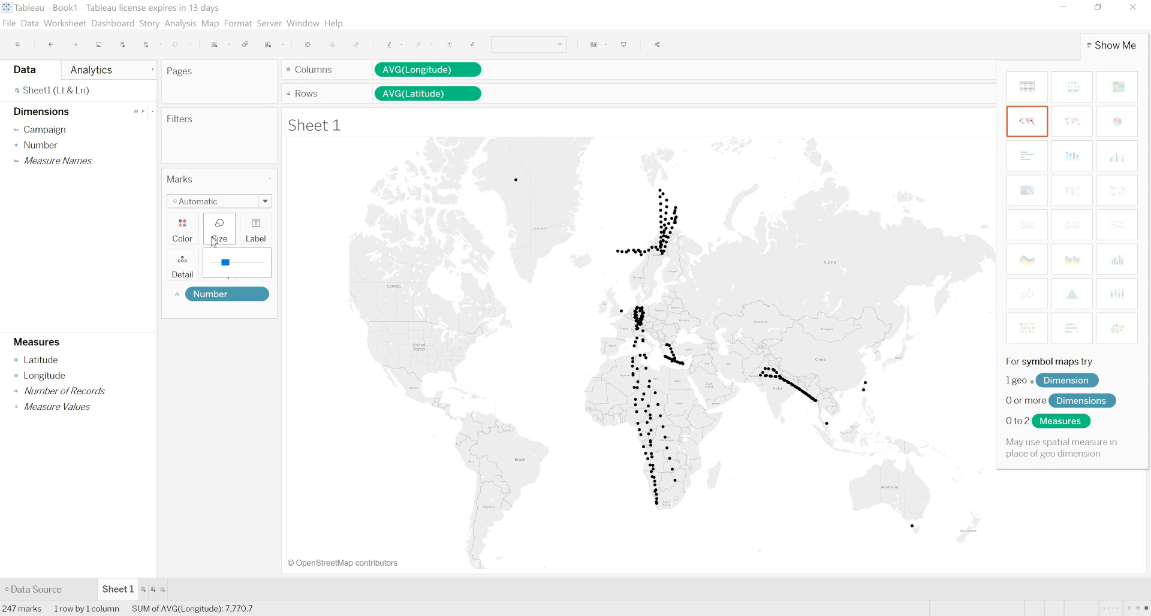
pyautogui.click(219, 262)
# - Add the Campaign field as the label for the map marks
pyautogui.click(206, 364)
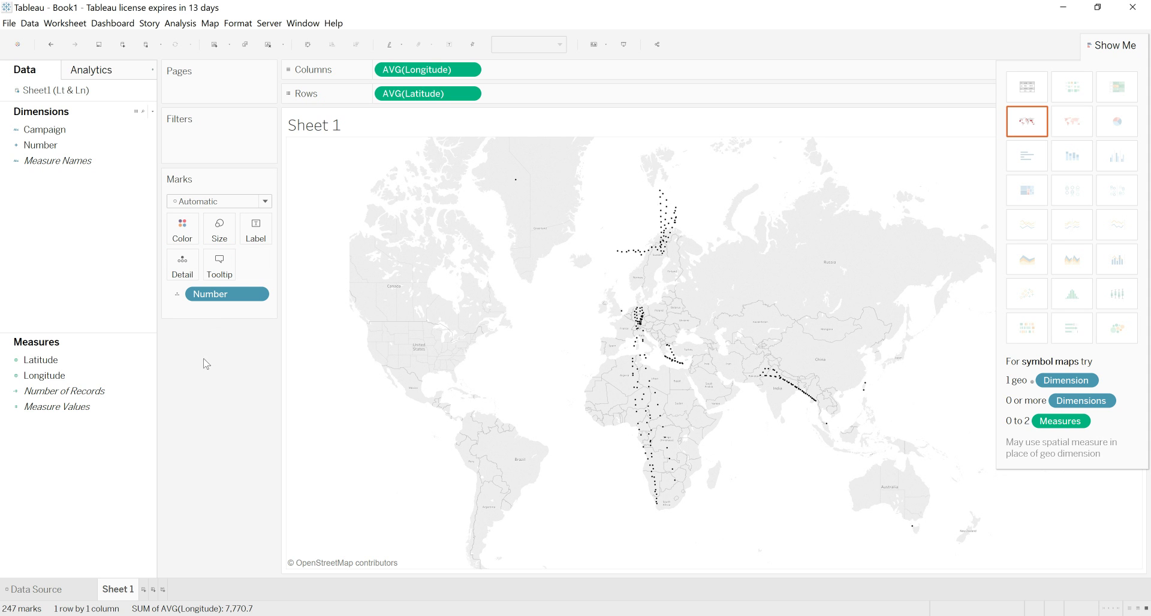
pyautogui.click(64, 143)
pyautogui.click(57, 130)
pyautogui.moveTo(56, 132); pyautogui.dragTo(260, 227)
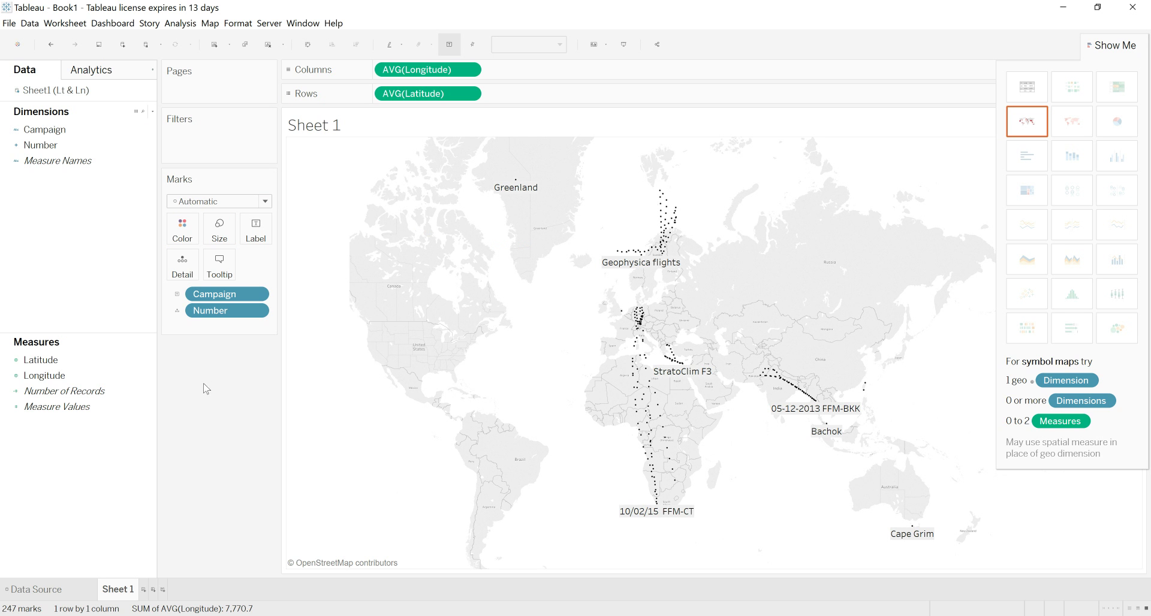
# - Turn off 'Show mark labels' and label overlap so only the dots remain
pyautogui.click(261, 227)
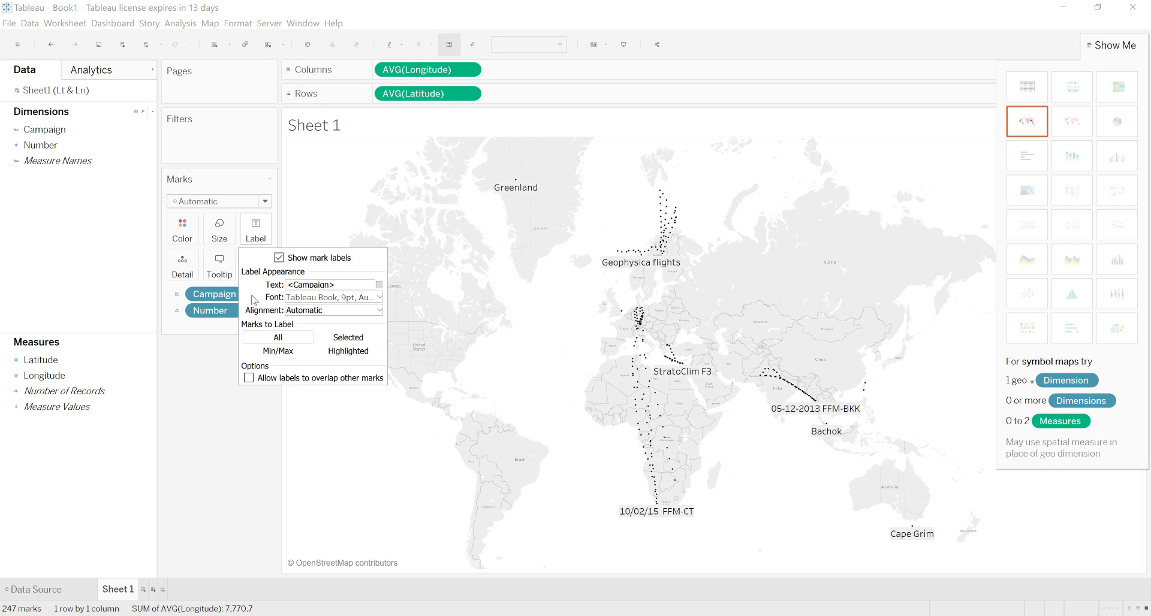
pyautogui.click(248, 378)
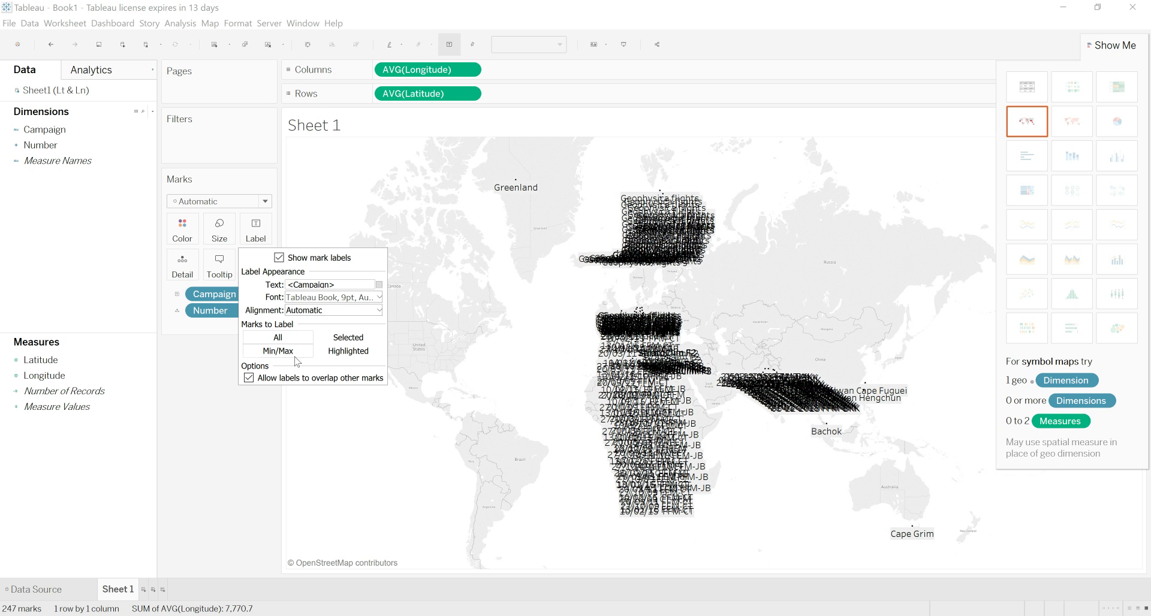
pyautogui.click(248, 379)
pyautogui.click(279, 258)
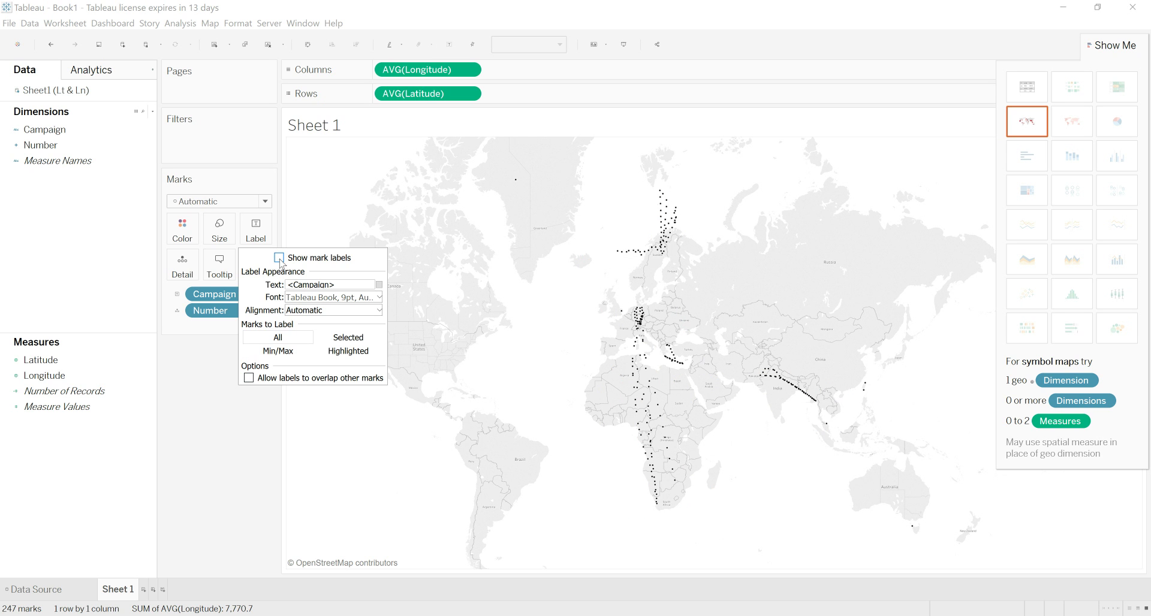
pyautogui.click(207, 407)
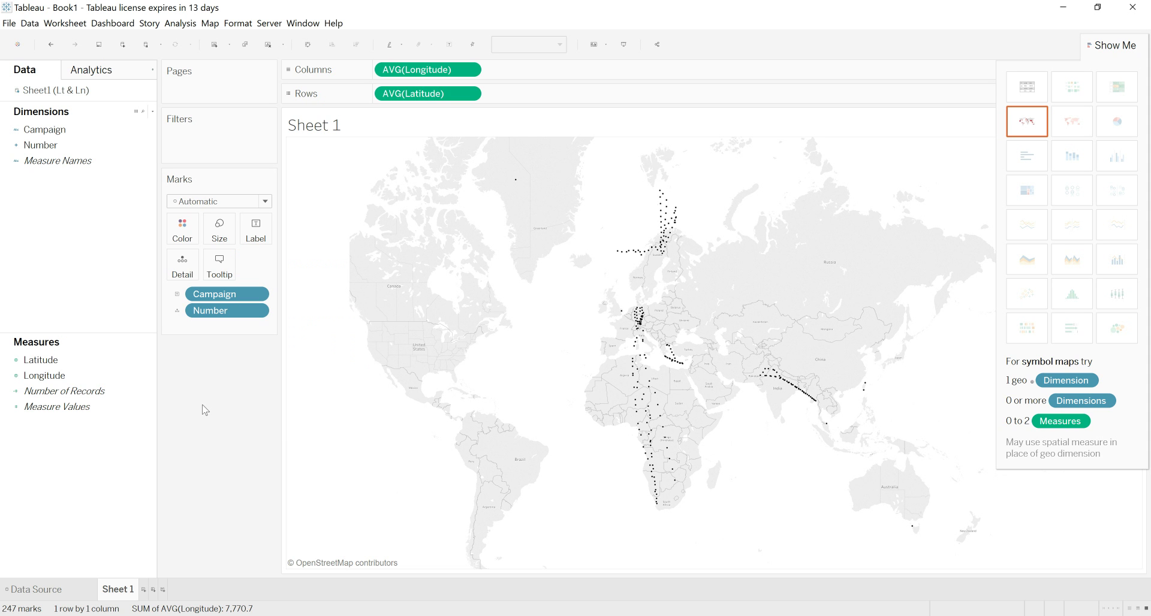
# - In Map Layers, uncheck State/Province Borders, Country/Region Names, Country/Region Borders and Land Cover
pyautogui.click(211, 25)
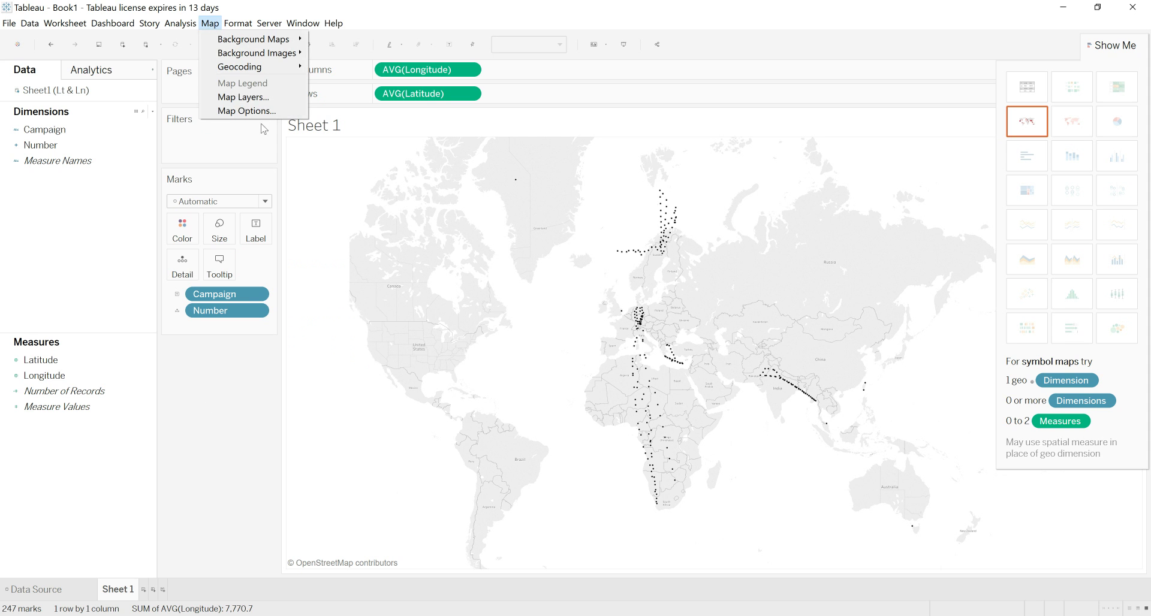
pyautogui.click(243, 96)
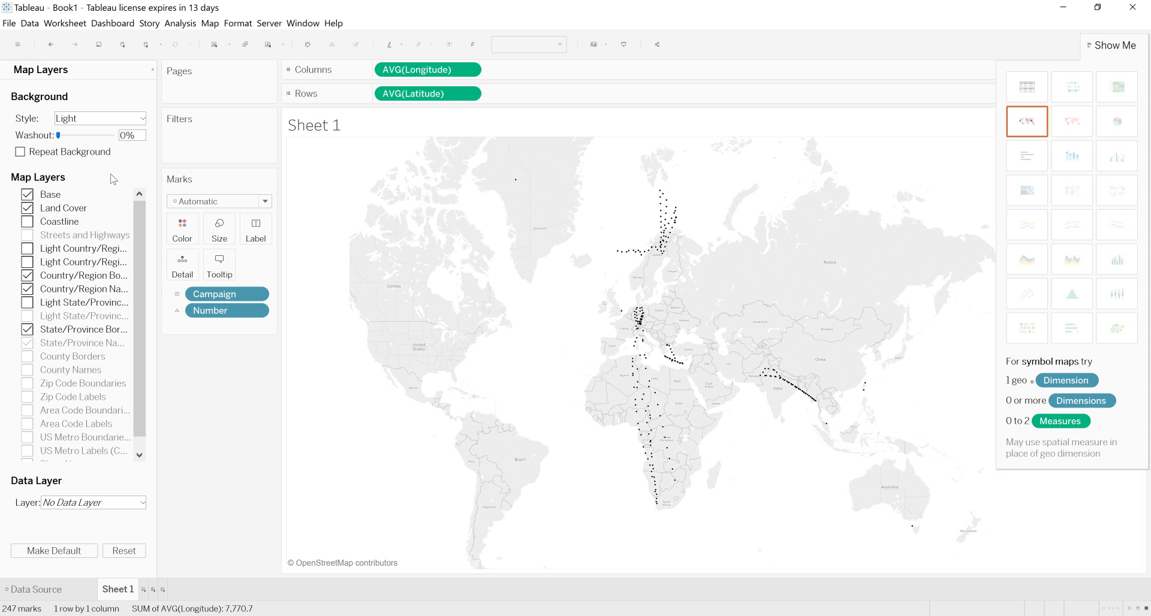
pyautogui.click(27, 329)
pyautogui.click(27, 288)
pyautogui.click(27, 275)
pyautogui.click(28, 209)
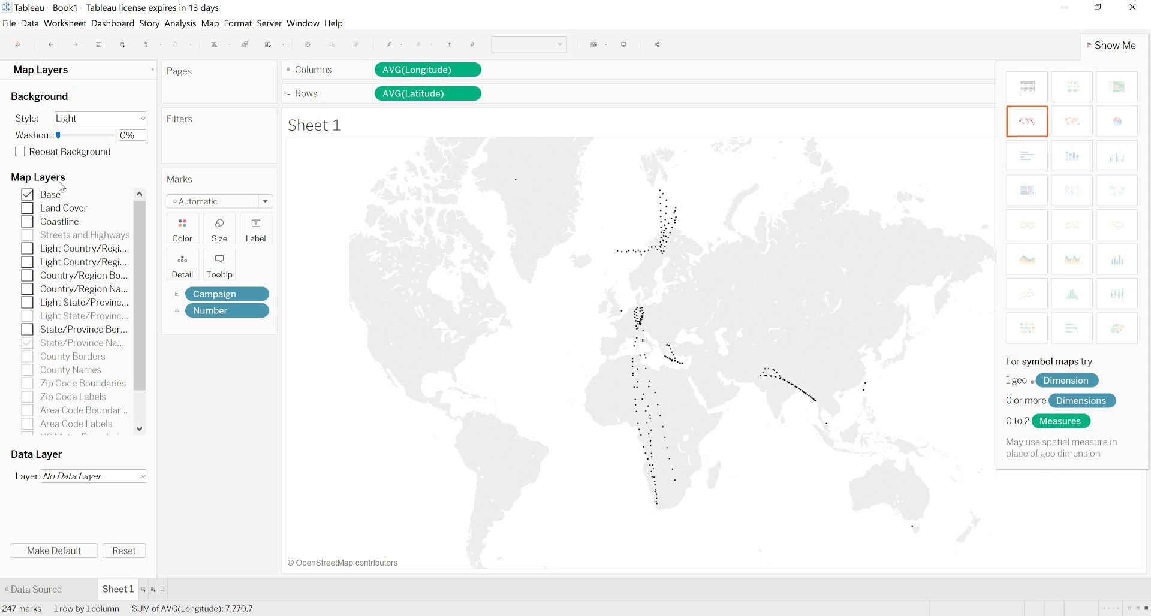
# - Preview a 51% washout and the Normal and Dark styles, then settle on Light with 0% washout
pyautogui.moveTo(58, 137); pyautogui.dragTo(85, 137)
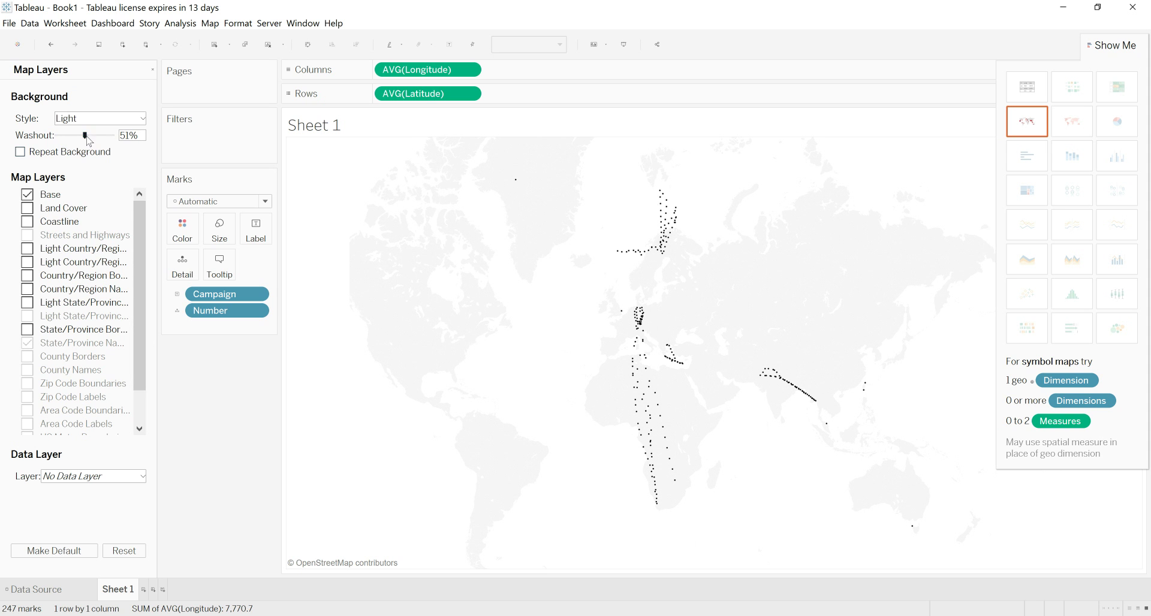
pyautogui.moveTo(85, 137); pyautogui.dragTo(54, 147)
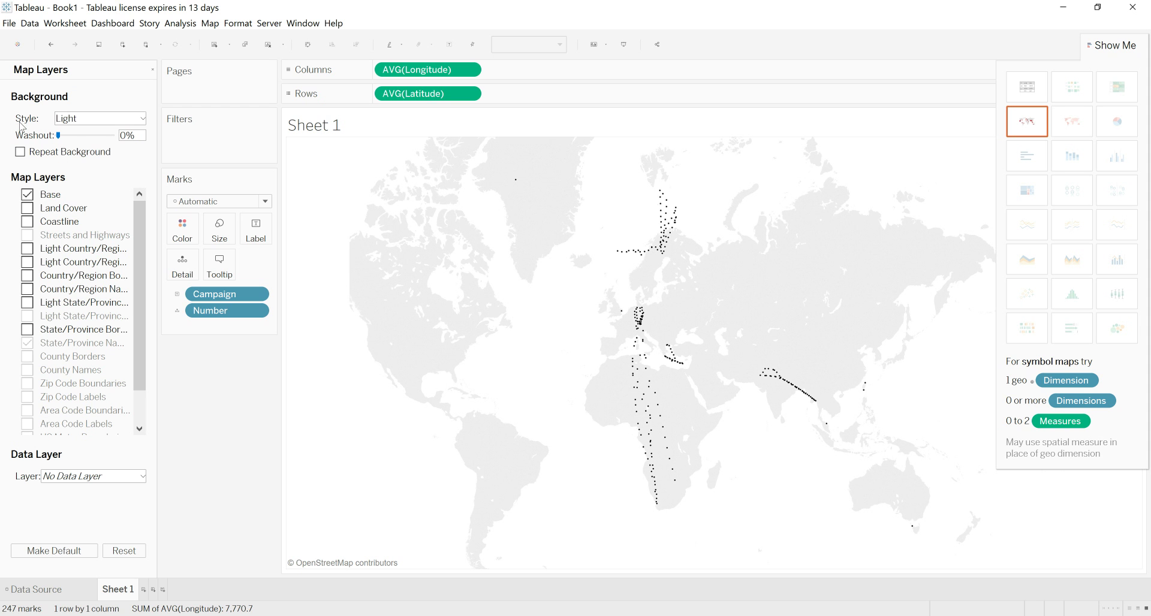
pyautogui.click(142, 120)
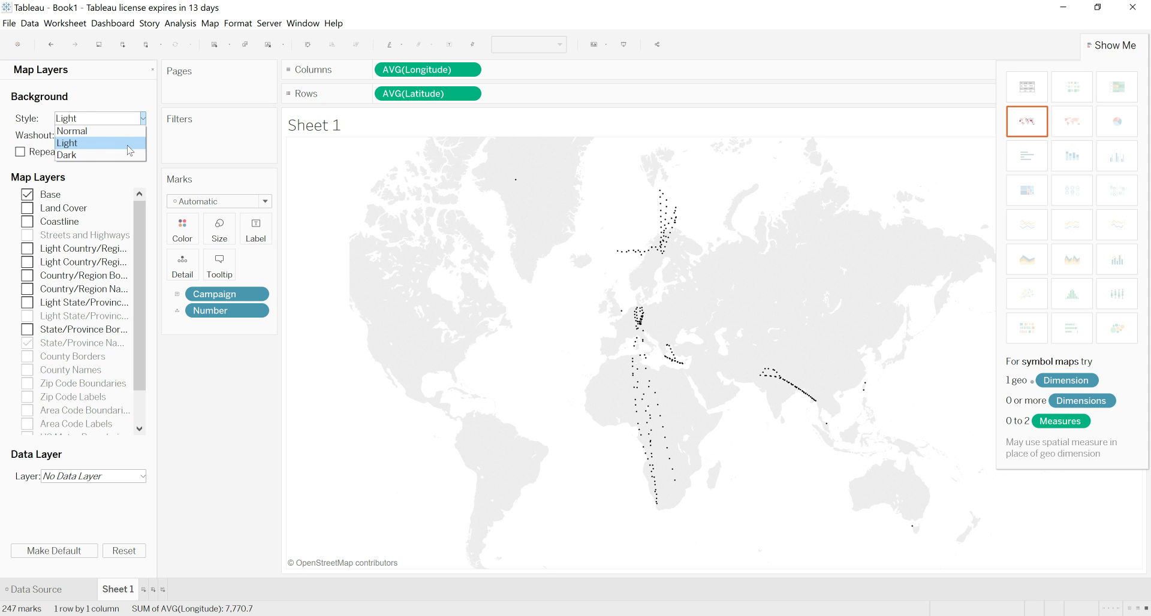
pyautogui.click(116, 131)
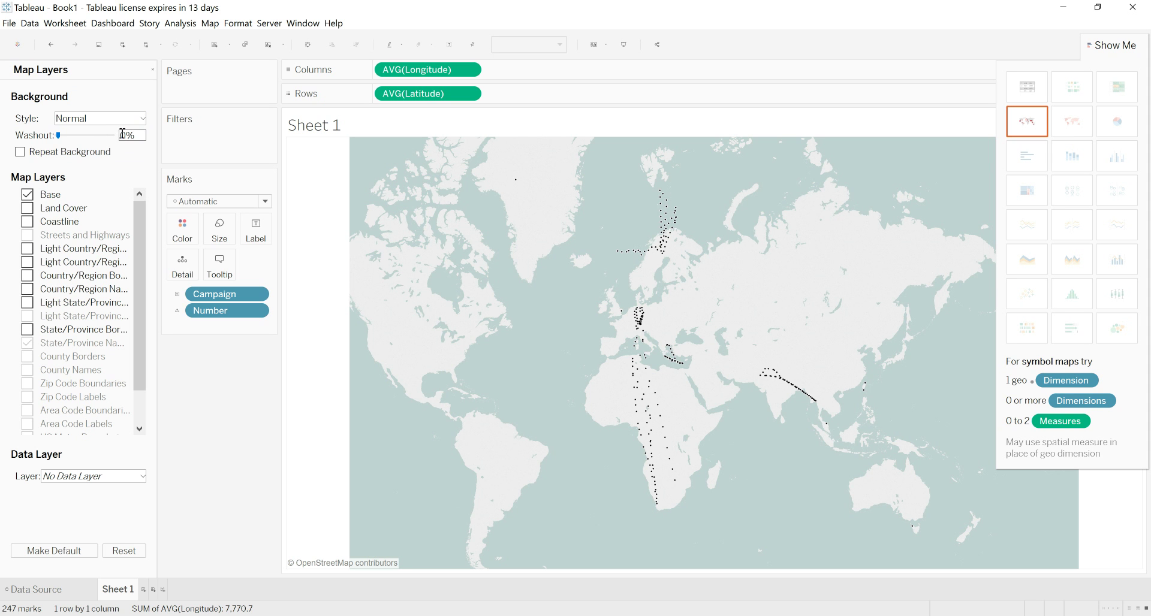
pyautogui.click(123, 119)
pyautogui.click(108, 156)
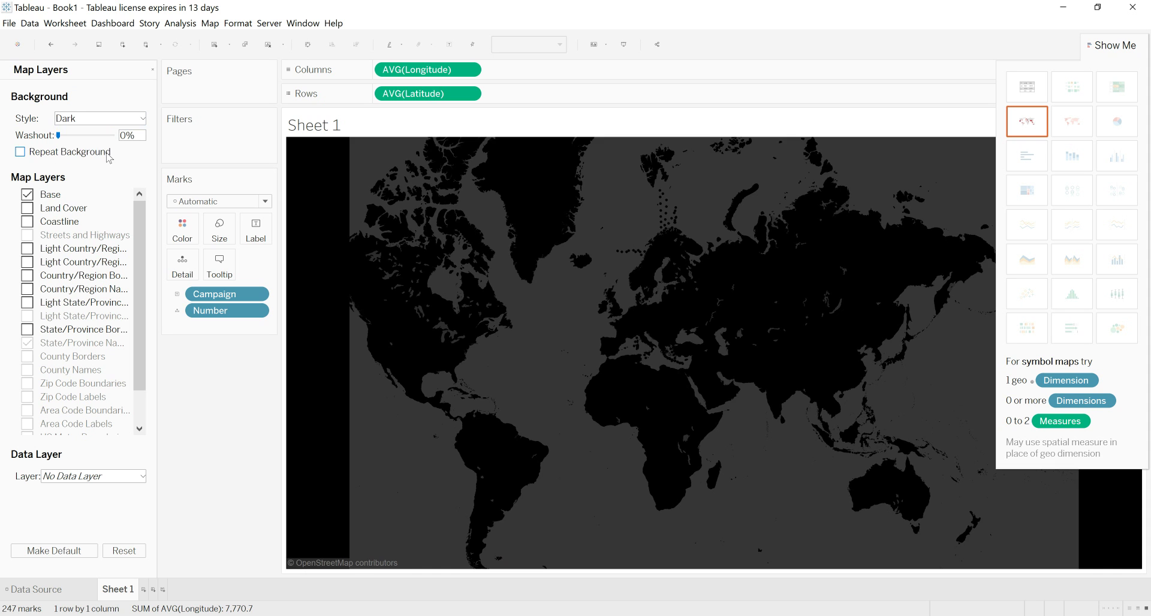
pyautogui.click(143, 118)
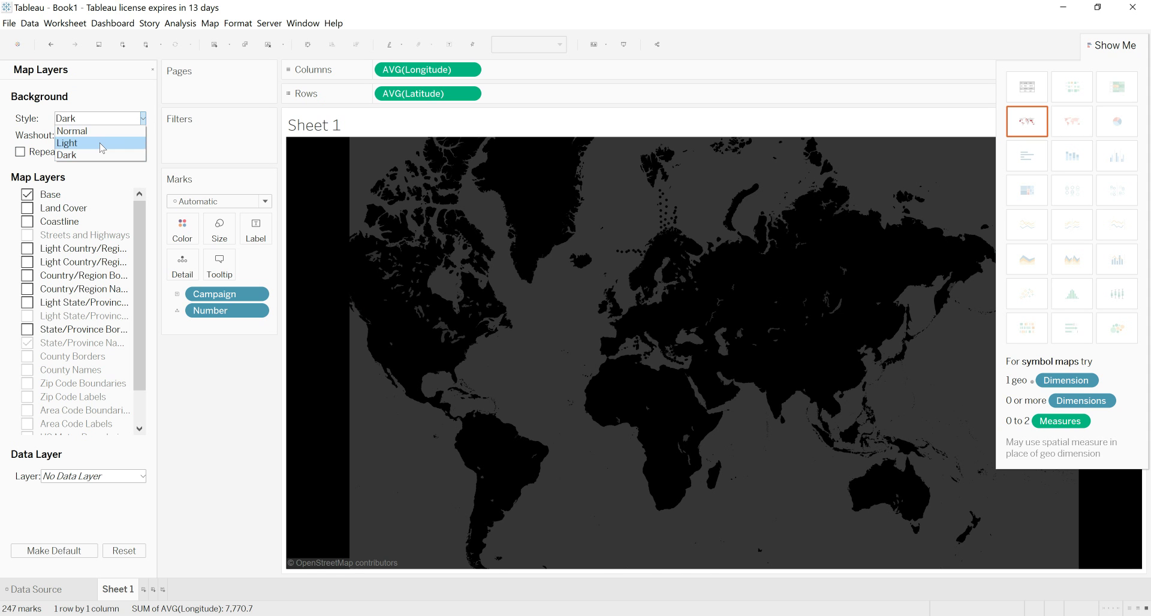
pyautogui.click(102, 144)
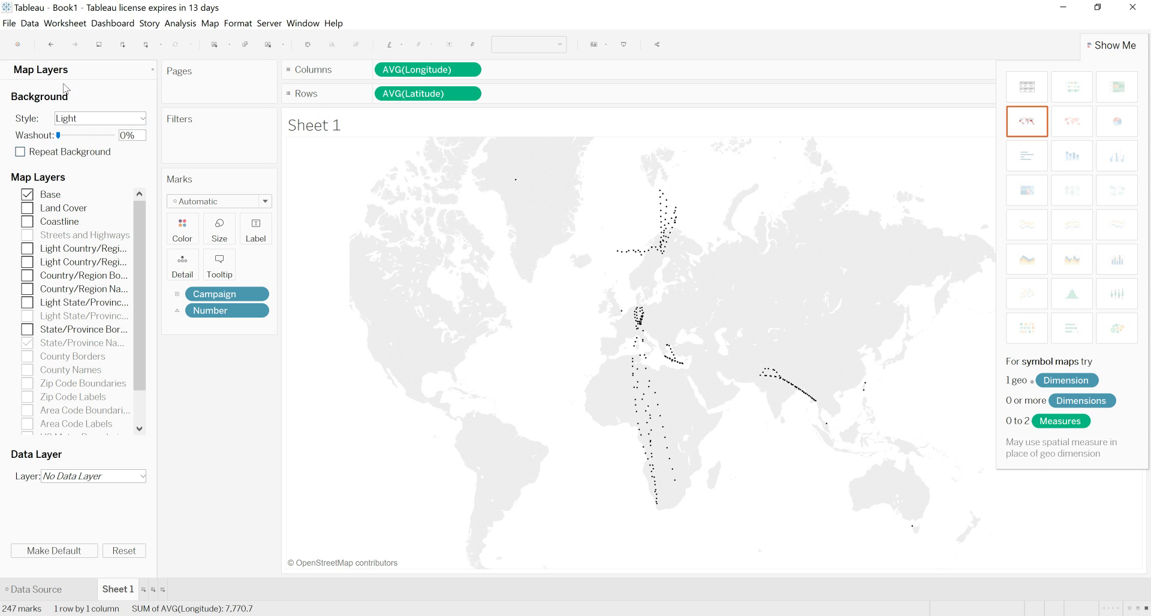
# - Zoom the map out to the whole world and pan it to sit centred in the sheet
pyautogui.click(152, 72)
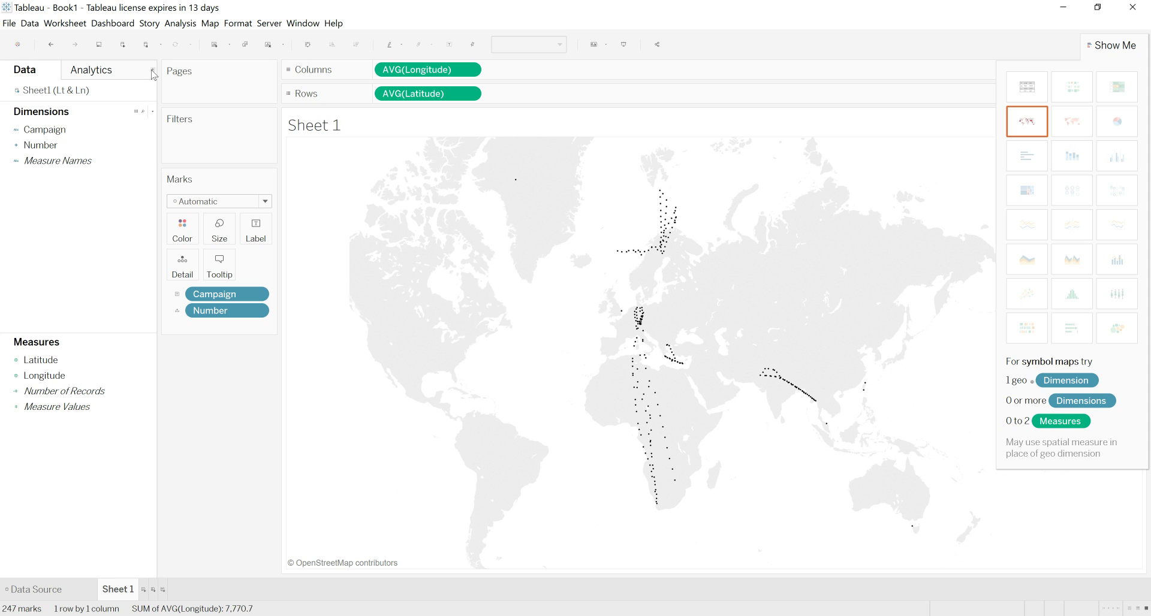
pyautogui.moveTo(445, 314)
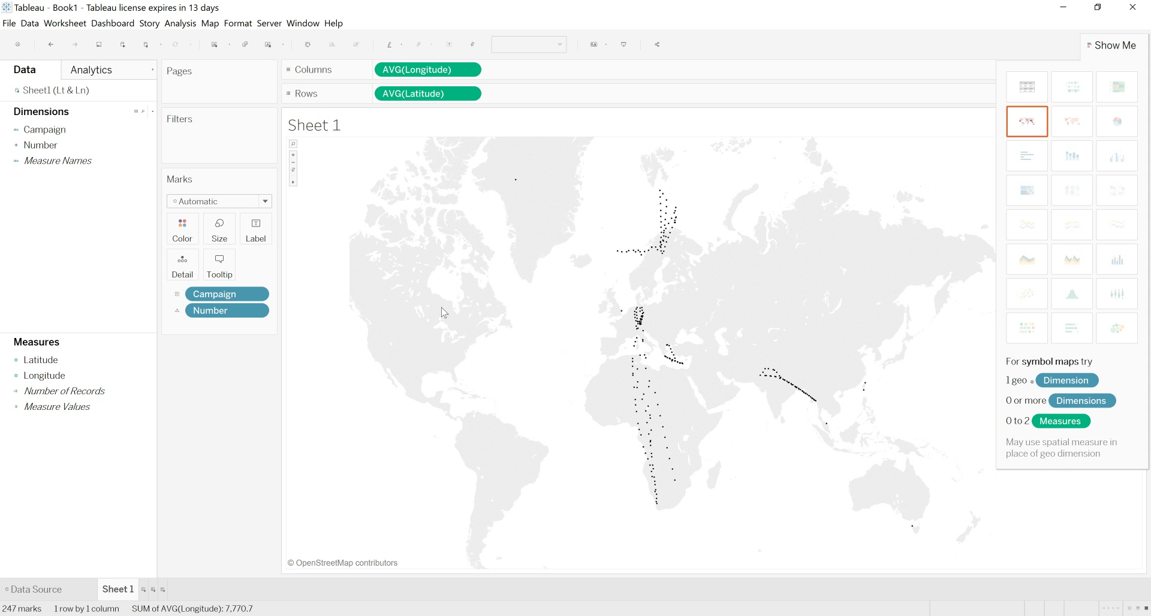
pyautogui.click(293, 163)
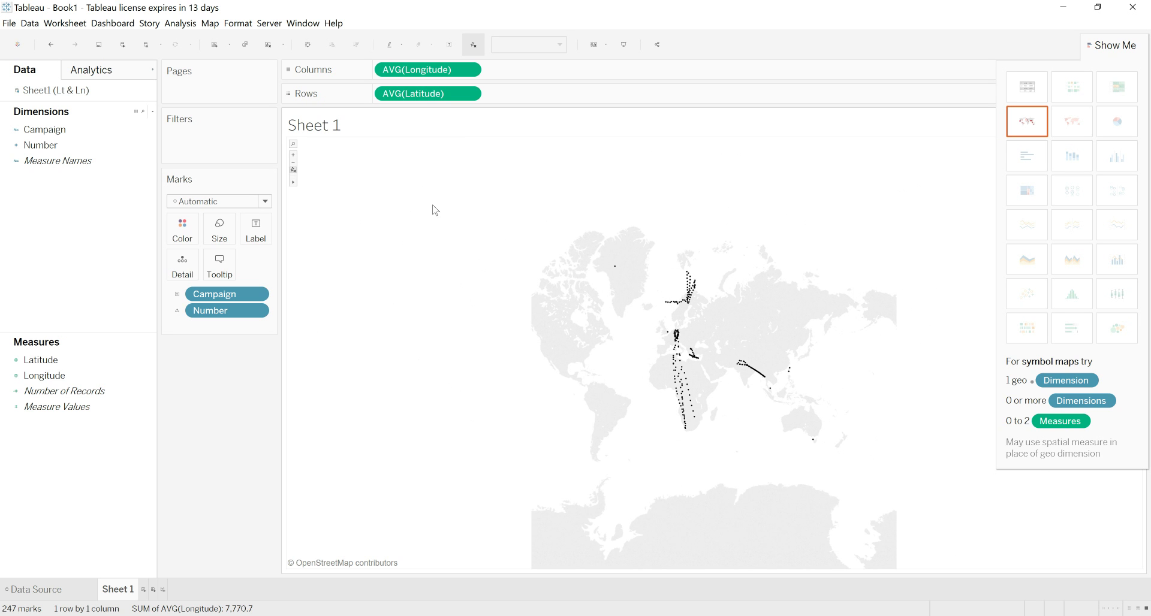
pyautogui.moveTo(294, 183)
pyautogui.click(310, 184)
pyautogui.moveTo(567, 318); pyautogui.dragTo(514, 321)
pyautogui.moveTo(686, 330); pyautogui.dragTo(772, 249)
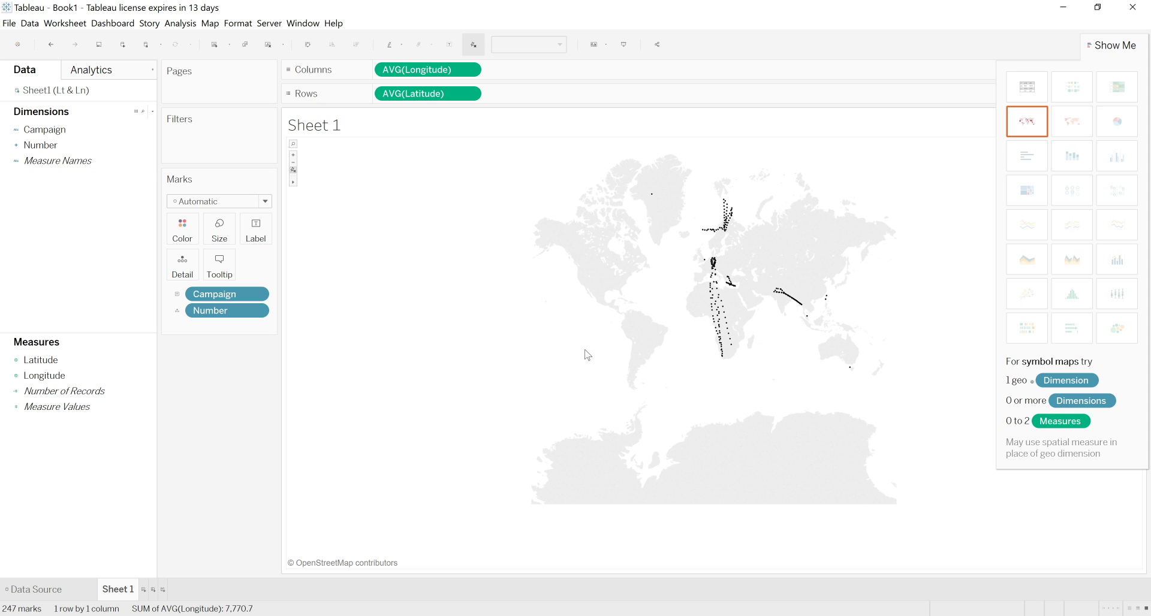
# - Copy the map view as an image with only View included, then switch to Paint
pyautogui.rightClick(573, 311)
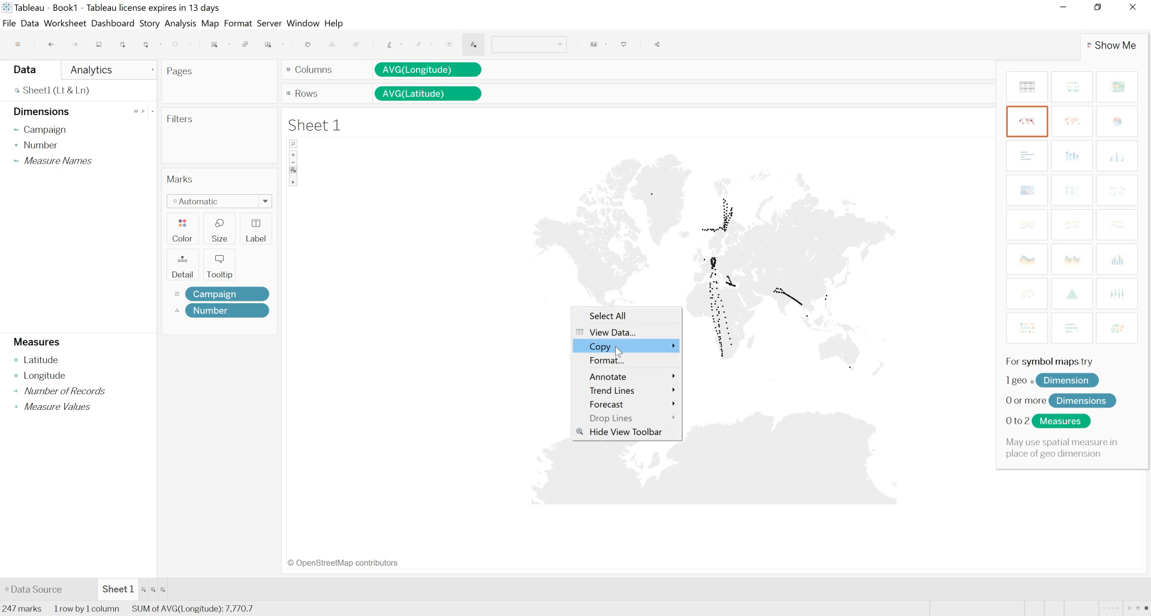
pyautogui.moveTo(621, 351)
pyautogui.click(707, 377)
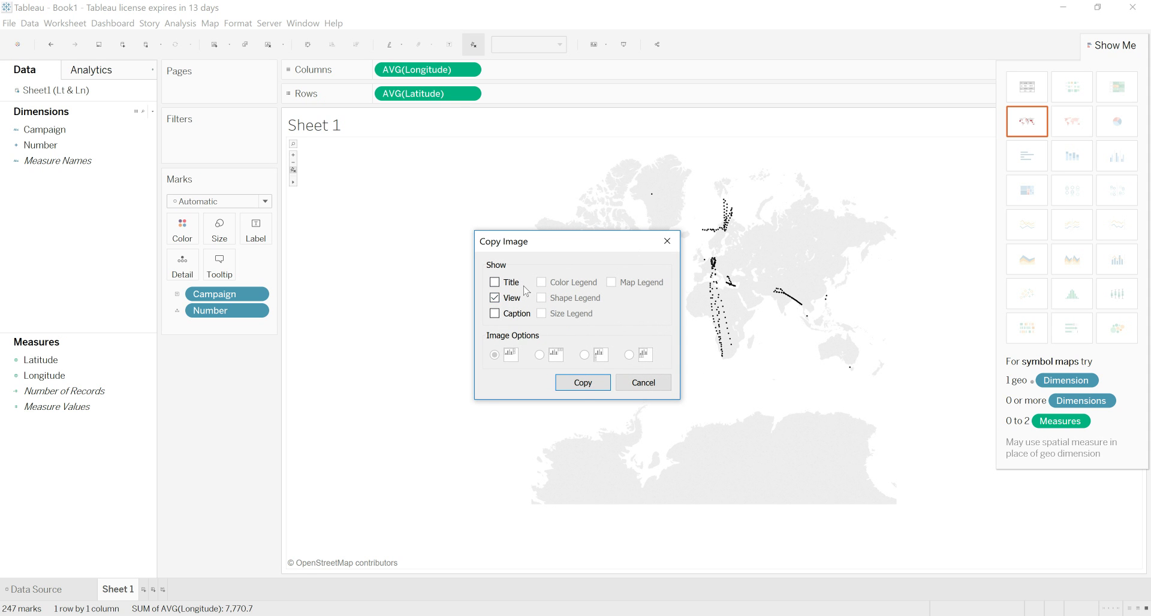
pyautogui.click(589, 386)
pyautogui.hotkey('alt', 'Tab')
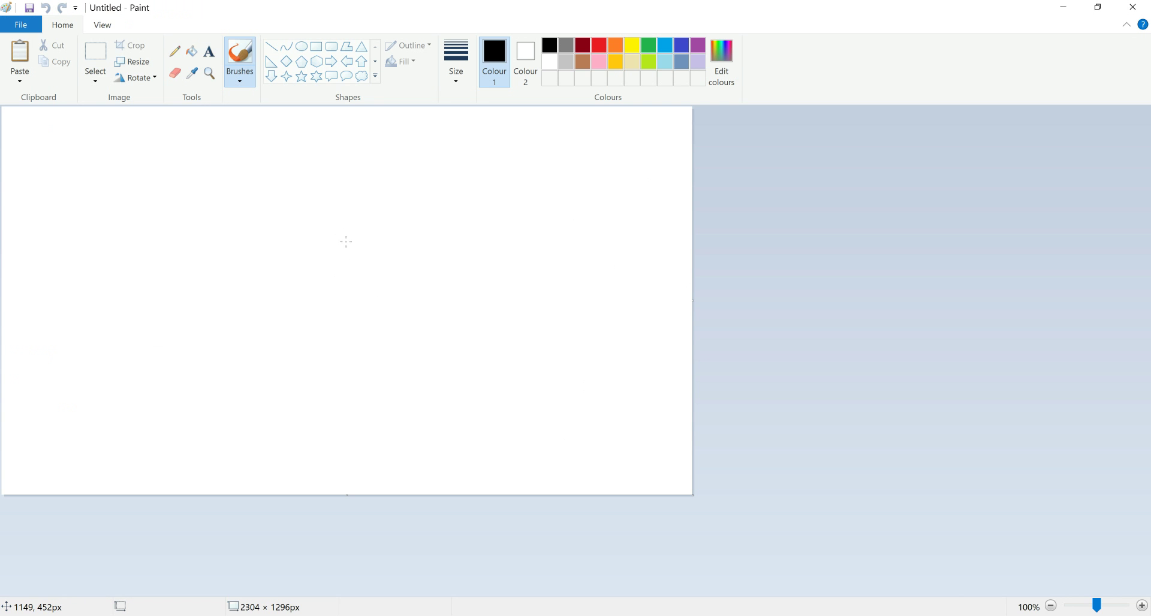
# - Paste the map into Paint and crop it to 1267 × 984 px around the world
pyautogui.hotkey('ctrl', 'v')
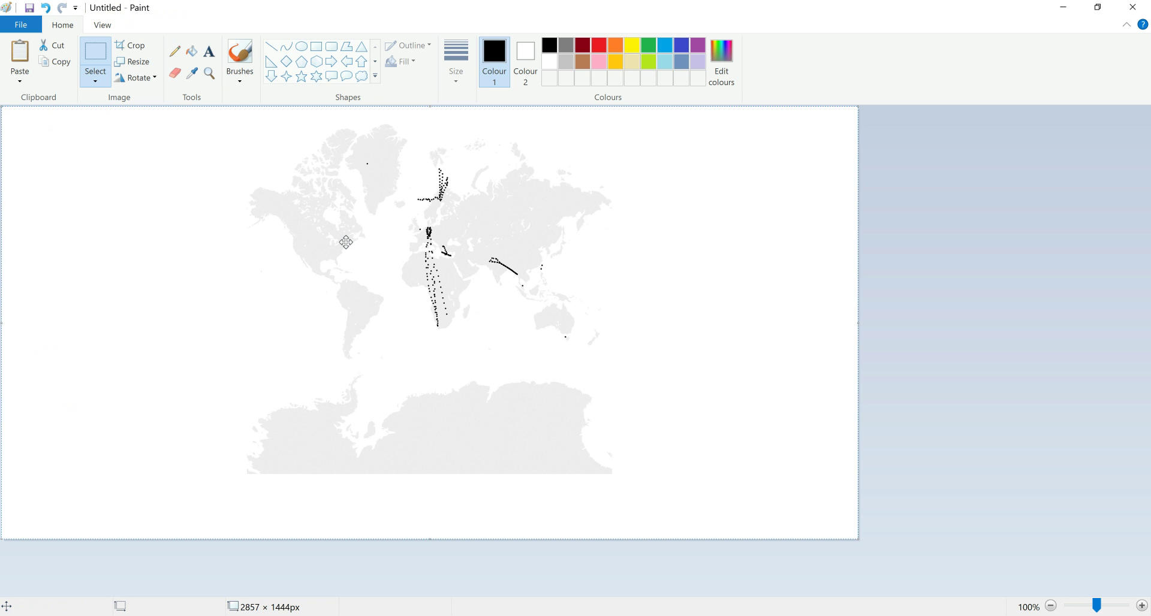
pyautogui.click(101, 54)
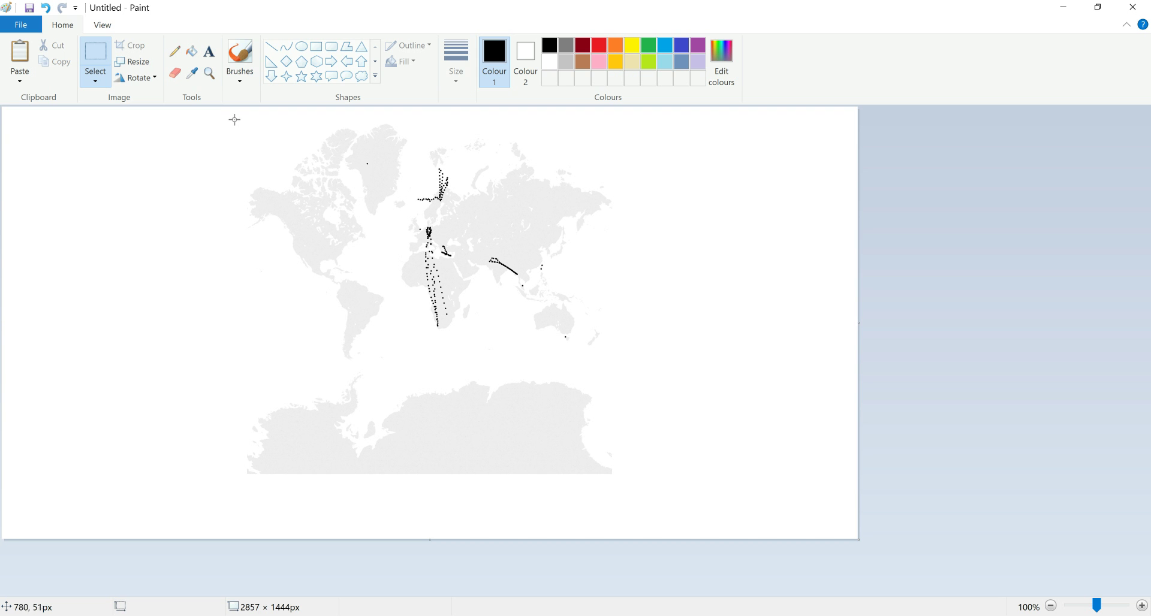
pyautogui.moveTo(234, 119); pyautogui.dragTo(614, 415)
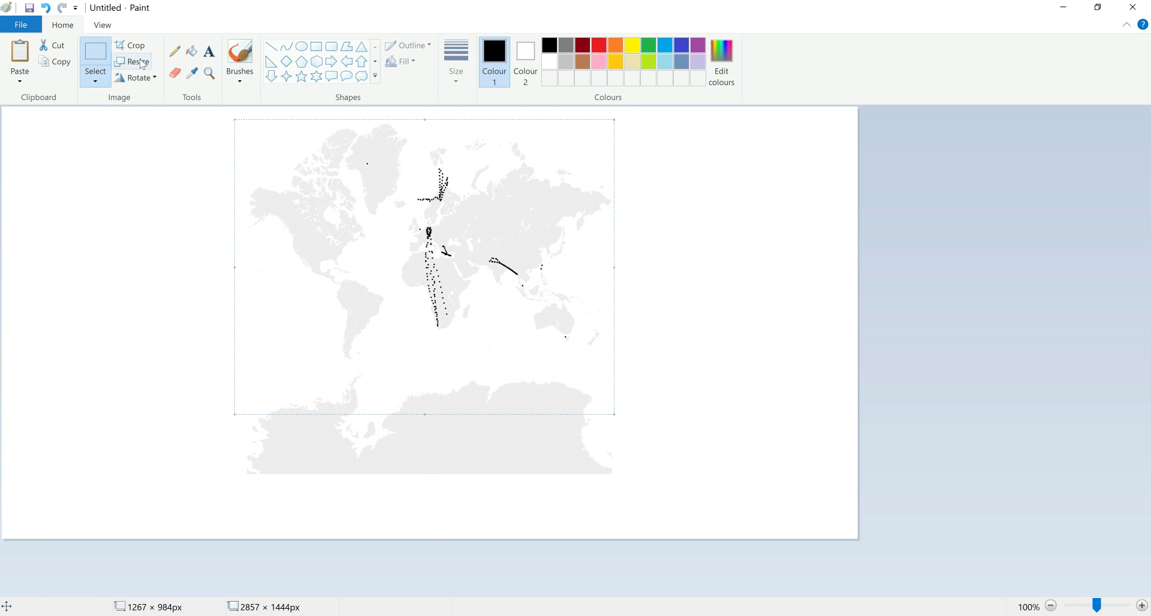
pyautogui.click(135, 46)
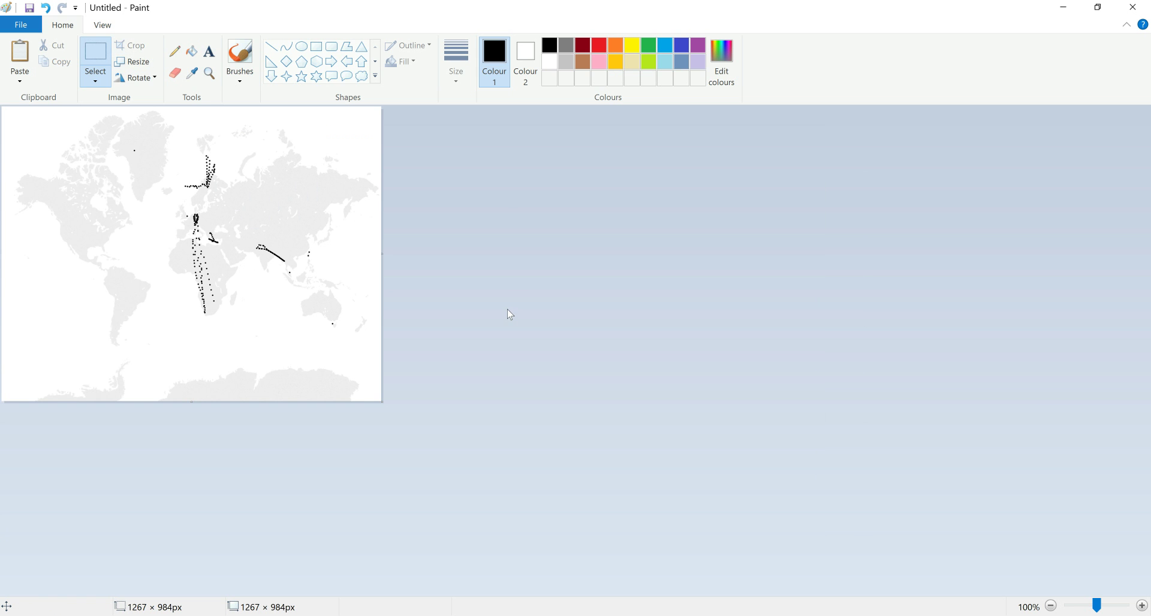
# - Save the cropped image to the Desktop as map.png
pyautogui.hotkey('ctrl', 's')
pyautogui.press('BackSpace')
pyautogui.write('map')
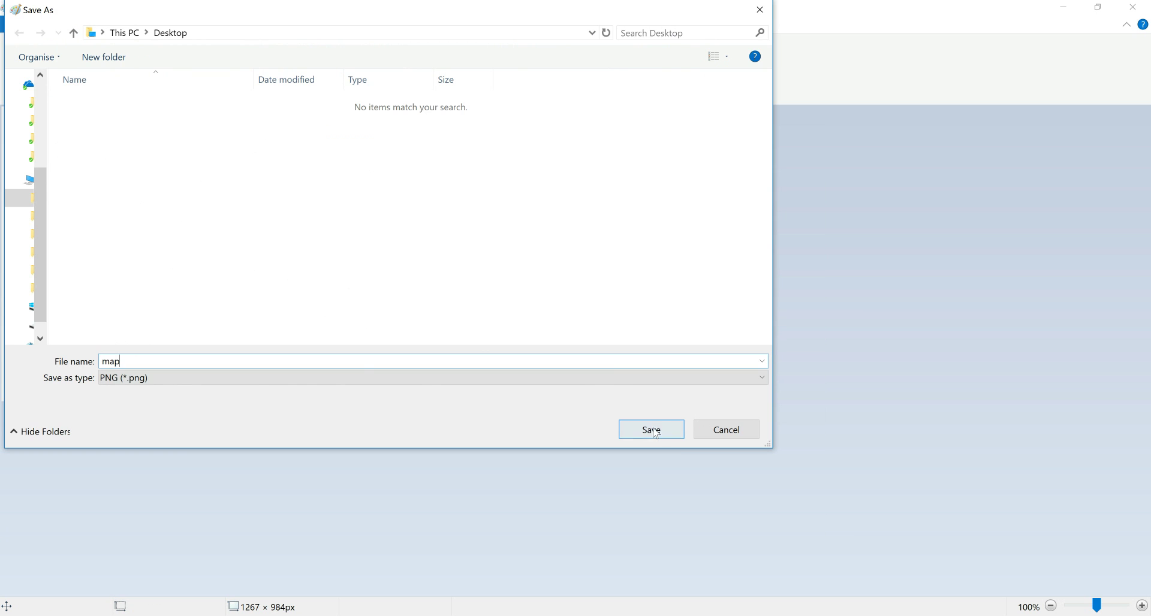
pyautogui.click(682, 432)
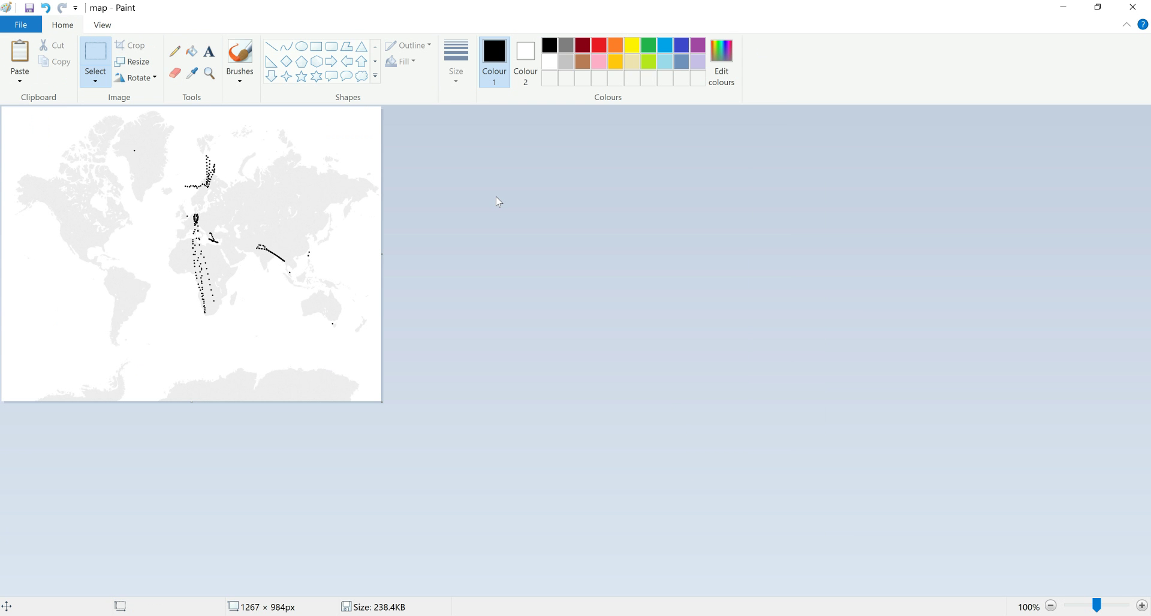